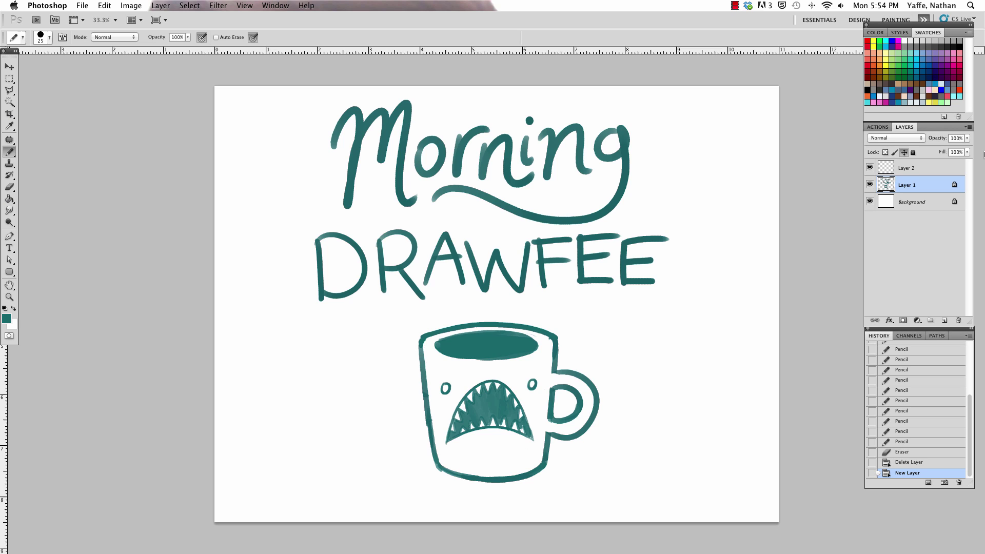
Step: Hide the mug layer, select Layer 2, zoom to 50% and shrink the brush to 15
left_click(870, 186)
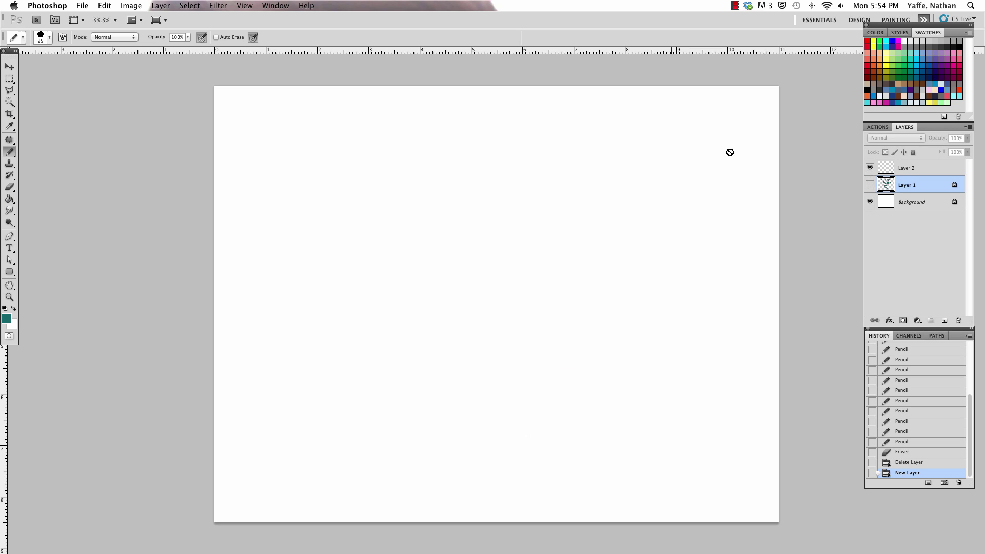
left_click(917, 169)
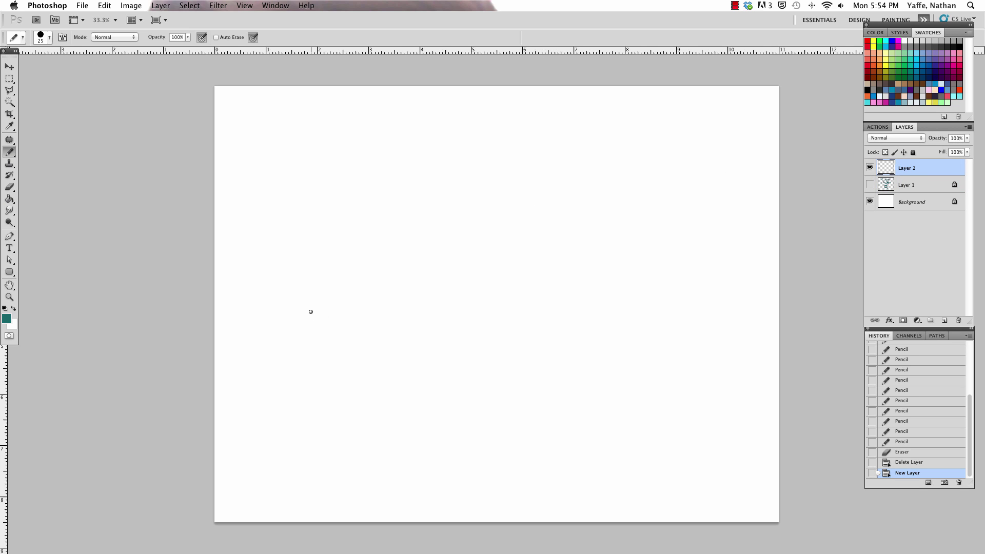
key("super+equal")
key("bracketleft")
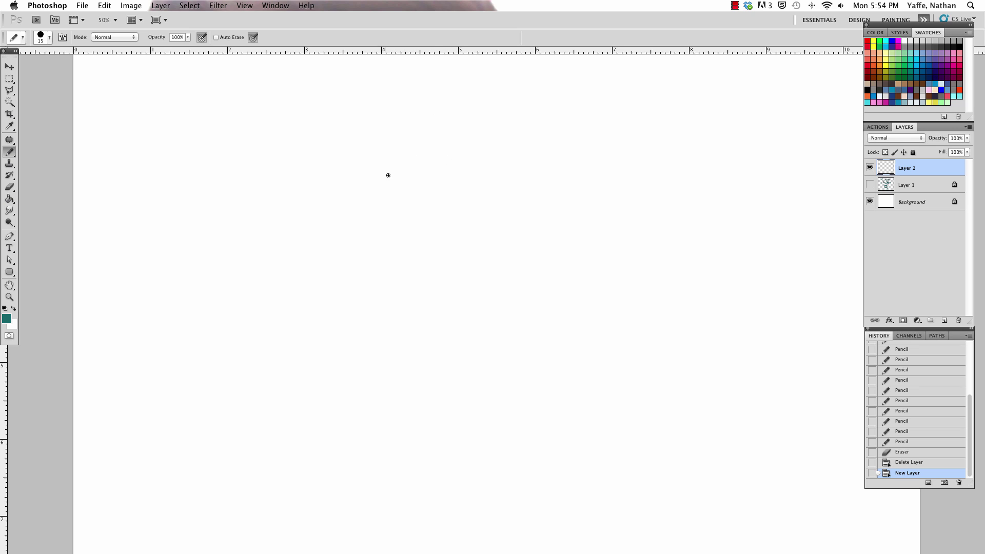
Step: Draw furrowed eyebrows and squinting eyes with lids and pupils
left_click_drag(384, 178, 428, 164)
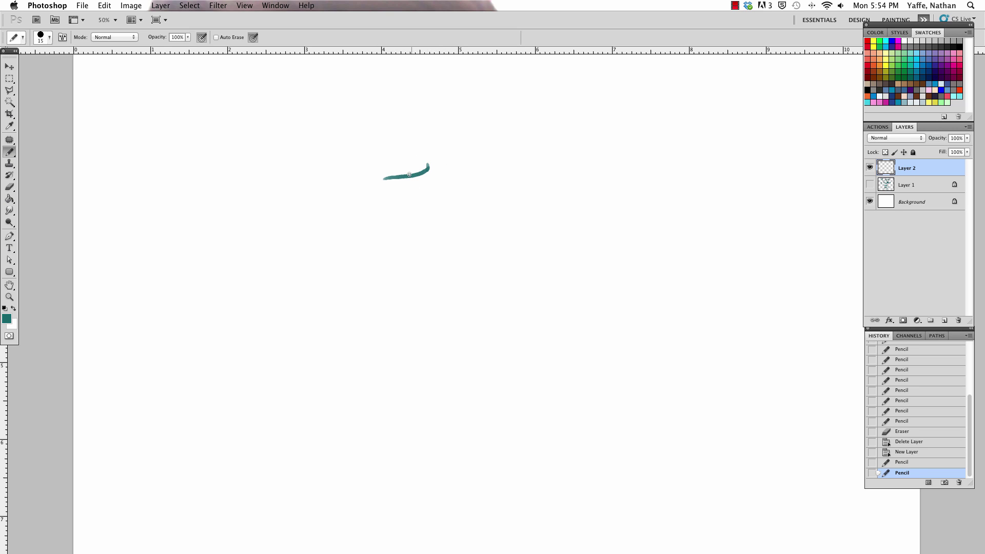
mouse_move(372, 179)
left_mouse_down()
mouse_move(428, 167)
mouse_move(371, 181)
mouse_move(410, 185)
left_mouse_up()
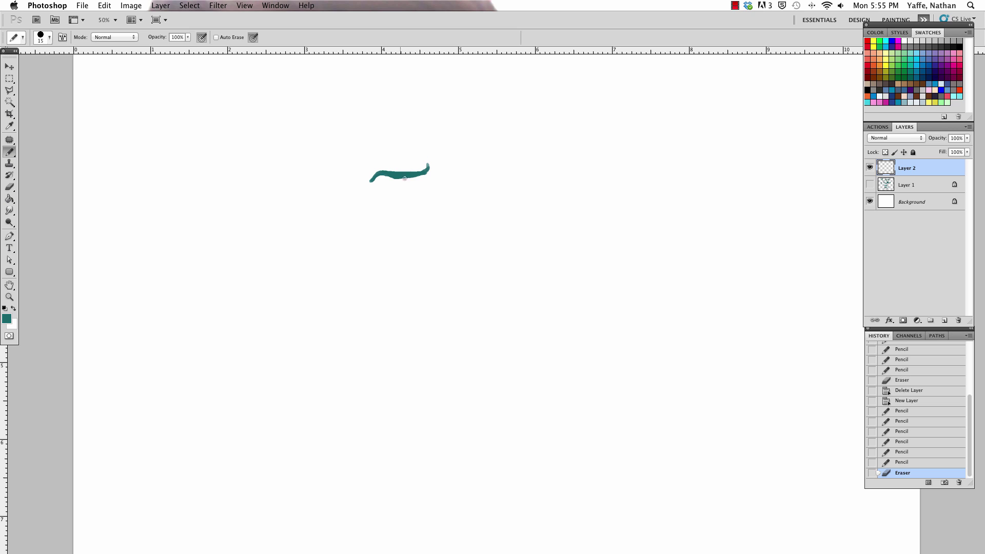
mouse_move(388, 181)
left_mouse_down()
mouse_move(445, 178)
mouse_move(486, 162)
mouse_move(506, 167)
left_mouse_up()
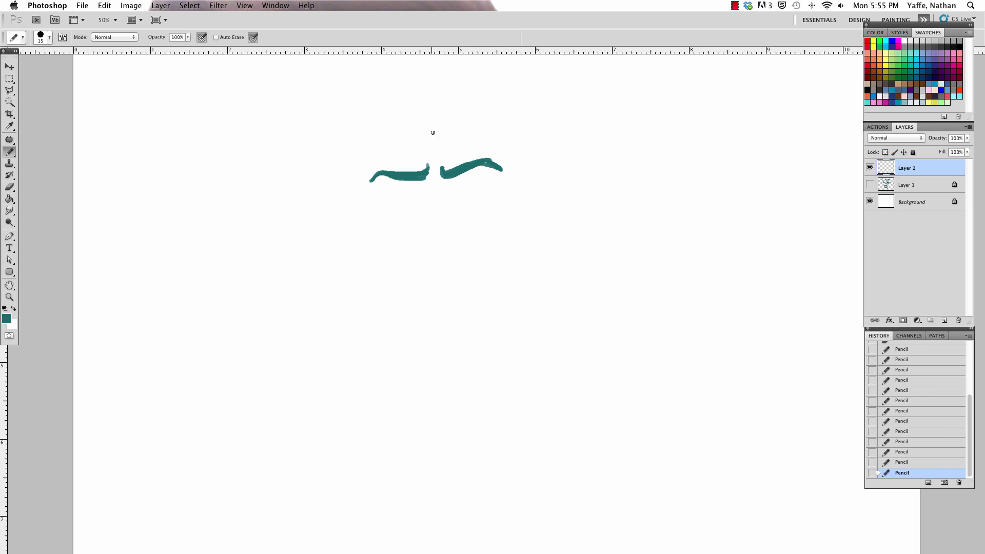
left_click_drag(433, 177, 435, 157)
left_click_drag(447, 185, 498, 180)
mouse_move(476, 184)
left_mouse_down()
mouse_move(497, 186)
mouse_move(475, 199)
left_mouse_up()
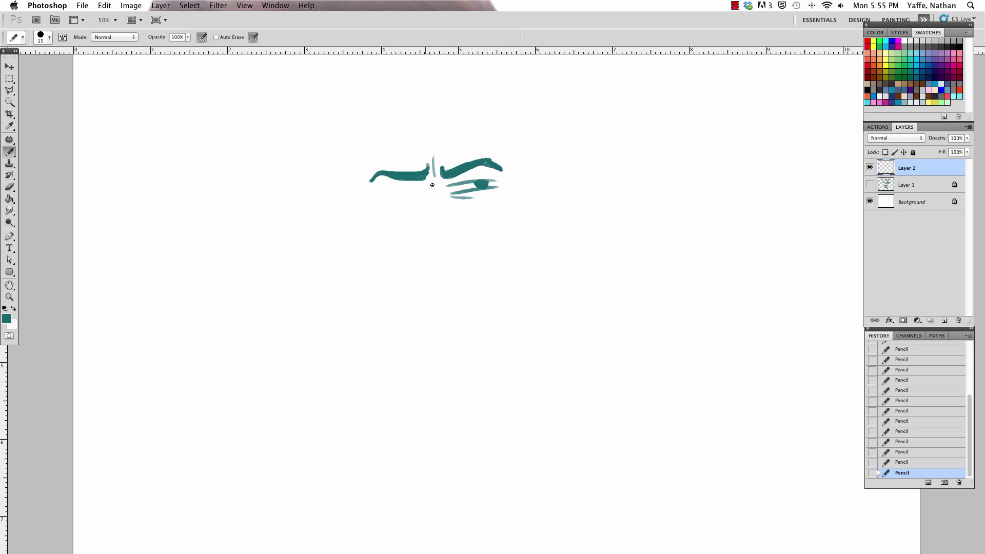
left_click_drag(382, 187, 419, 191)
left_click(486, 184)
left_click_drag(421, 188, 436, 182)
left_click_drag(453, 191, 452, 188)
Step: Try the long curving snout outline down-left, undoing and redrawing it
left_click_drag(423, 188, 247, 275)
key("ctrl+z")
mouse_move(424, 192)
left_mouse_down()
mouse_move(254, 287)
mouse_move(440, 374)
left_mouse_up()
key("ctrl+z")
Step: Draw the lower snout line, the rising mouth, zigzag teeth and the lower jaw
left_click_drag(253, 274, 508, 344)
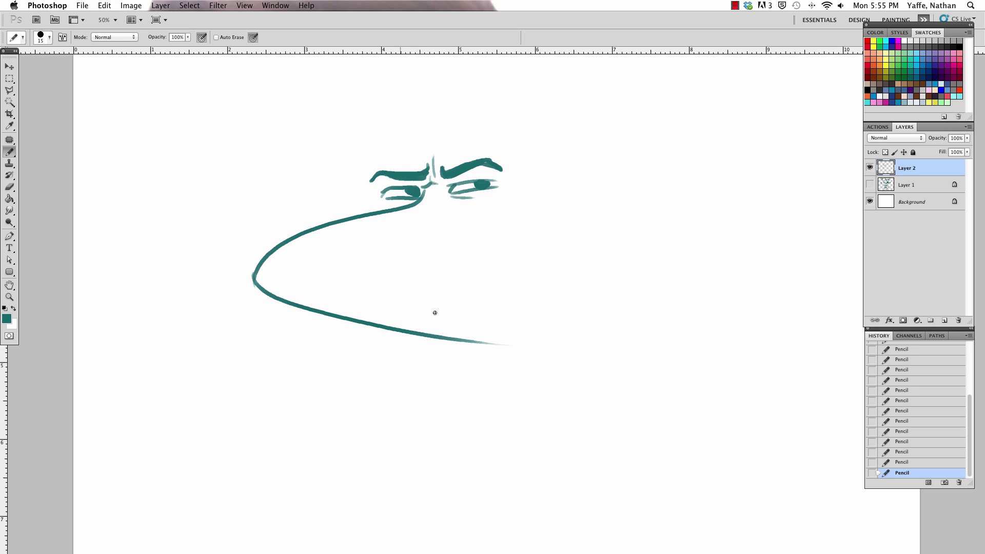
left_click_drag(412, 328, 578, 240)
key("ctrl+z")
mouse_move(401, 329)
left_mouse_down()
mouse_move(487, 292)
mouse_move(528, 210)
mouse_move(549, 213)
mouse_move(543, 296)
left_mouse_up()
mouse_move(423, 329)
left_mouse_down()
mouse_move(436, 332)
mouse_move(443, 319)
mouse_move(450, 329)
mouse_move(431, 332)
mouse_move(450, 319)
mouse_move(409, 330)
mouse_move(463, 316)
left_mouse_up()
key("e")
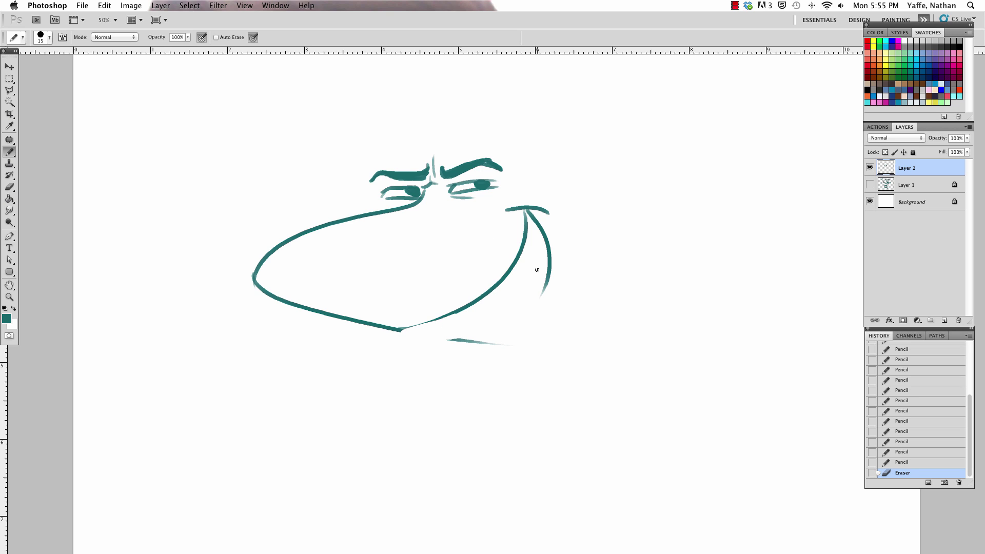
mouse_move(397, 332)
left_mouse_down()
mouse_move(429, 323)
mouse_move(446, 331)
mouse_move(496, 295)
mouse_move(530, 240)
left_mouse_up()
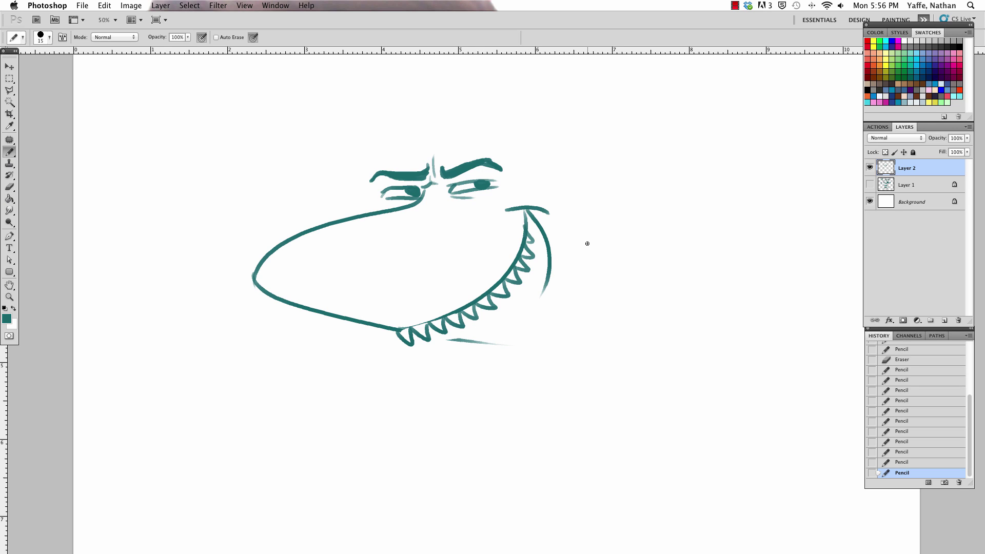
mouse_move(499, 341)
left_mouse_down()
mouse_move(449, 341)
mouse_move(463, 352)
mouse_move(507, 325)
mouse_move(552, 264)
left_mouse_up()
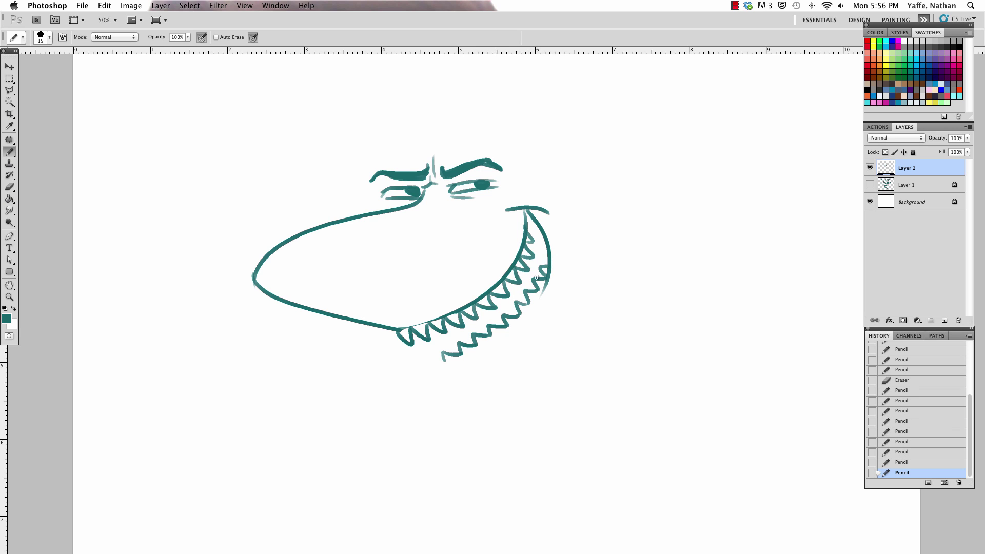
mouse_move(442, 357)
left_mouse_down()
mouse_move(468, 364)
mouse_move(536, 296)
left_mouse_up()
mouse_move(498, 336)
left_mouse_down()
mouse_move(551, 276)
mouse_move(522, 318)
left_mouse_up()
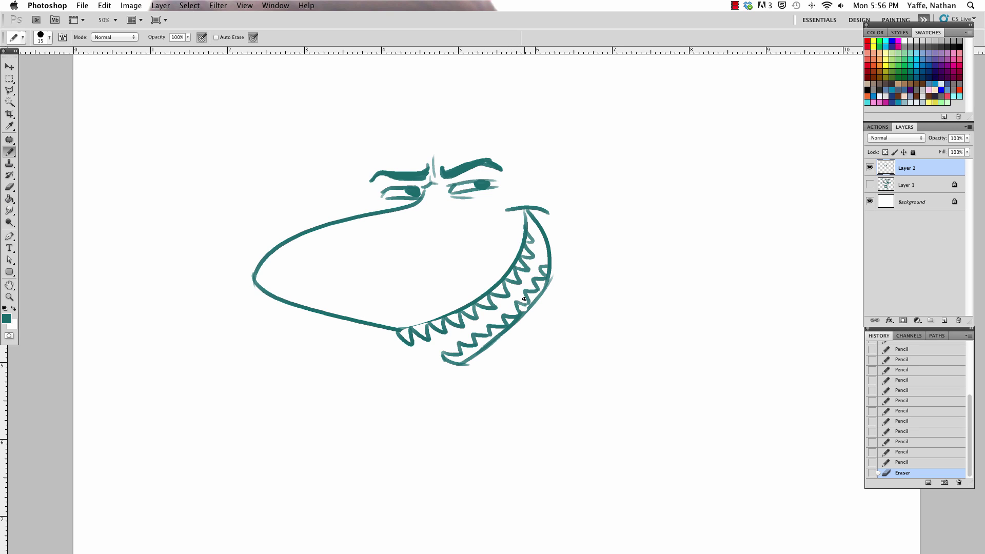
mouse_move(447, 356)
left_mouse_down()
mouse_move(454, 323)
mouse_move(453, 344)
left_mouse_up()
Step: Rework the snout into a rounded tip joined to the eye and clean stray marks
left_click_drag(265, 257, 301, 231)
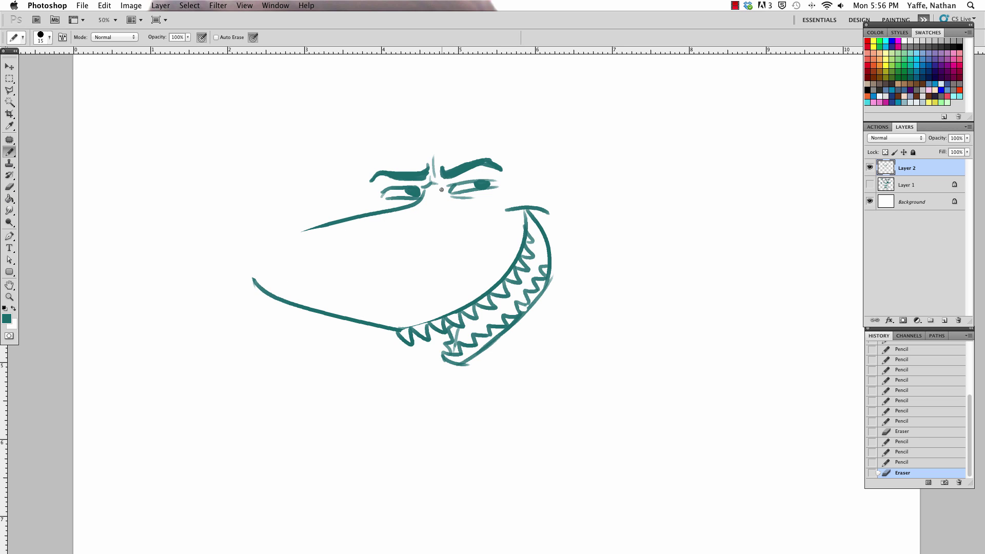
left_click_drag(252, 278, 306, 308)
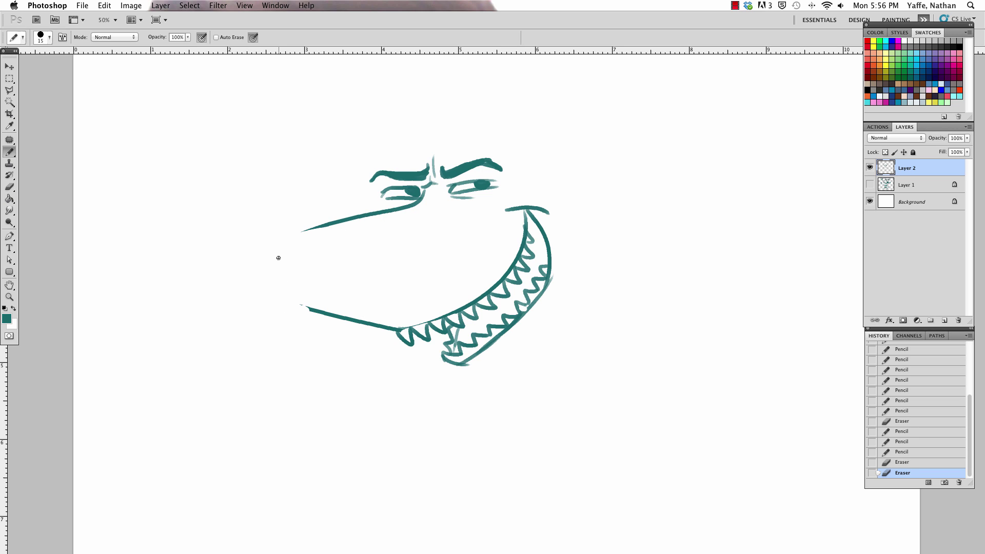
left_click_drag(259, 246, 316, 309)
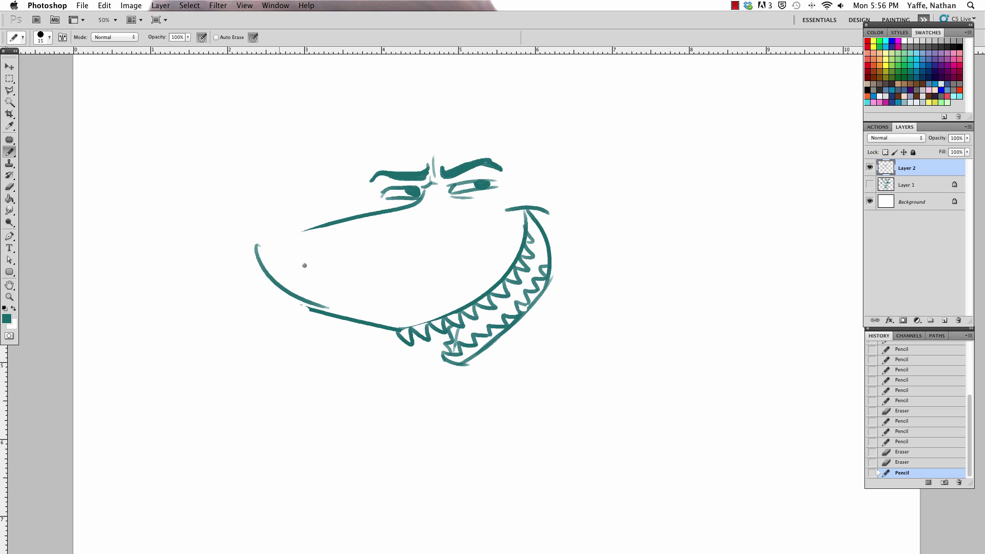
key("ctrl+z")
left_click_drag(257, 240, 328, 311)
left_click_drag(258, 240, 428, 189)
mouse_move(330, 213)
left_mouse_down()
mouse_move(315, 226)
mouse_move(402, 216)
left_mouse_up()
left_click_drag(306, 310, 342, 307)
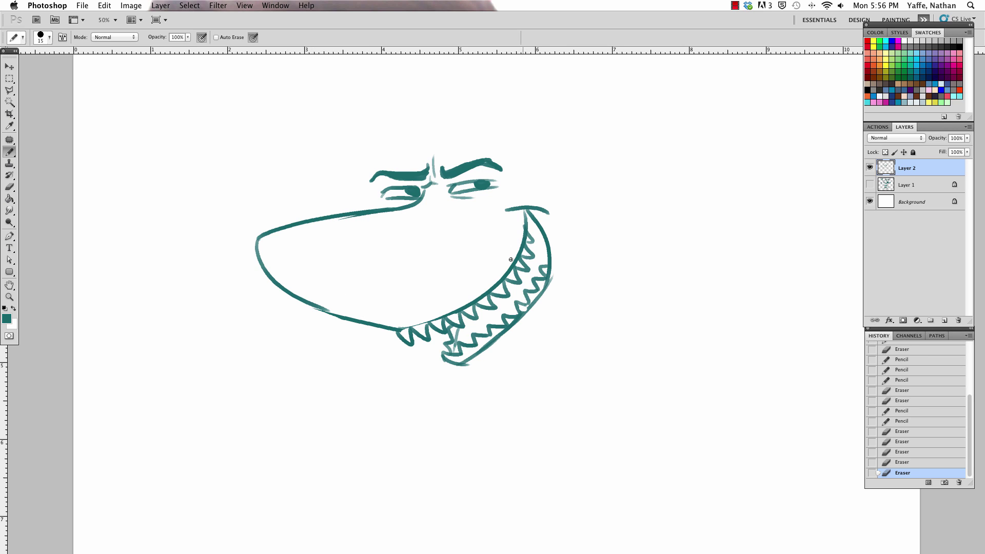
Step: Add strokes above the mouth corner, a cheek and chin curve, and the brow outline
left_click_drag(498, 202, 549, 195)
left_click_drag(530, 192, 566, 206)
mouse_move(490, 378)
left_mouse_down()
mouse_move(529, 356)
mouse_move(541, 360)
left_mouse_up()
left_click_drag(470, 366, 508, 384)
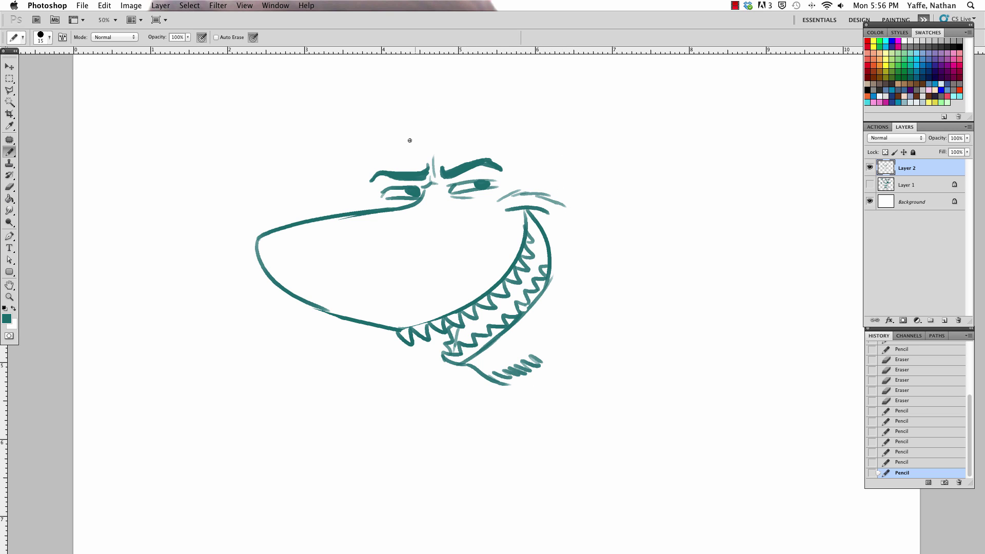
mouse_move(384, 153)
left_mouse_down()
mouse_move(365, 185)
mouse_move(370, 211)
left_mouse_up()
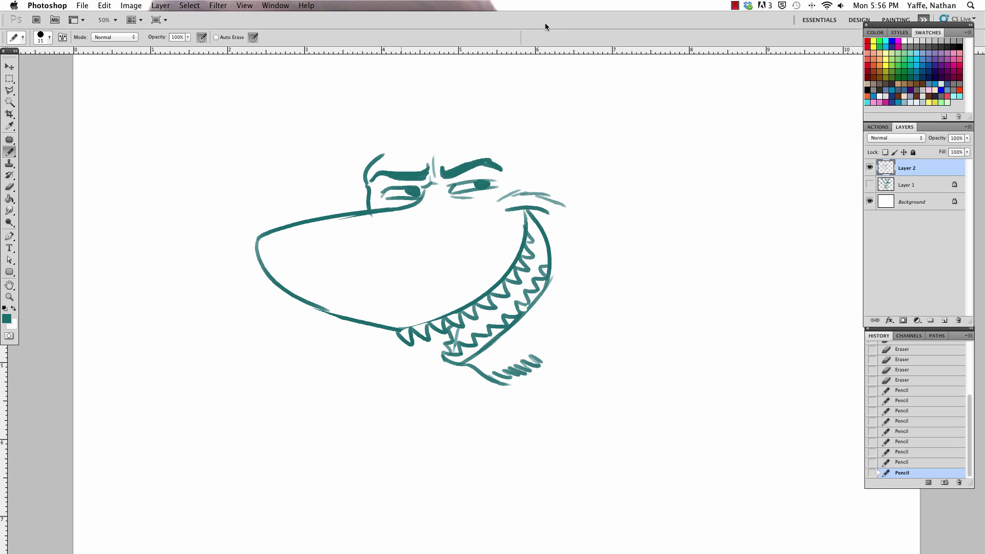
Step: Extend the brow upward and sketch thick spiky hair across the top of the head
mouse_move(379, 160)
left_mouse_down()
mouse_move(383, 129)
mouse_move(361, 121)
mouse_move(394, 105)
mouse_move(530, 101)
left_mouse_up()
mouse_move(391, 113)
left_mouse_down()
mouse_move(428, 117)
mouse_move(445, 98)
mouse_move(478, 95)
mouse_move(484, 112)
left_mouse_up()
left_click_drag(414, 94, 491, 111)
left_click_drag(475, 87, 513, 113)
left_click_drag(491, 92, 542, 119)
mouse_move(424, 100)
left_mouse_down()
mouse_move(384, 108)
mouse_move(357, 139)
mouse_move(365, 156)
mouse_move(366, 108)
left_mouse_up()
mouse_move(448, 89)
left_mouse_down()
mouse_move(516, 103)
mouse_move(481, 92)
left_mouse_up()
left_click_drag(428, 74, 499, 94)
mouse_move(429, 73)
left_mouse_down()
mouse_move(520, 94)
mouse_move(565, 135)
left_mouse_up()
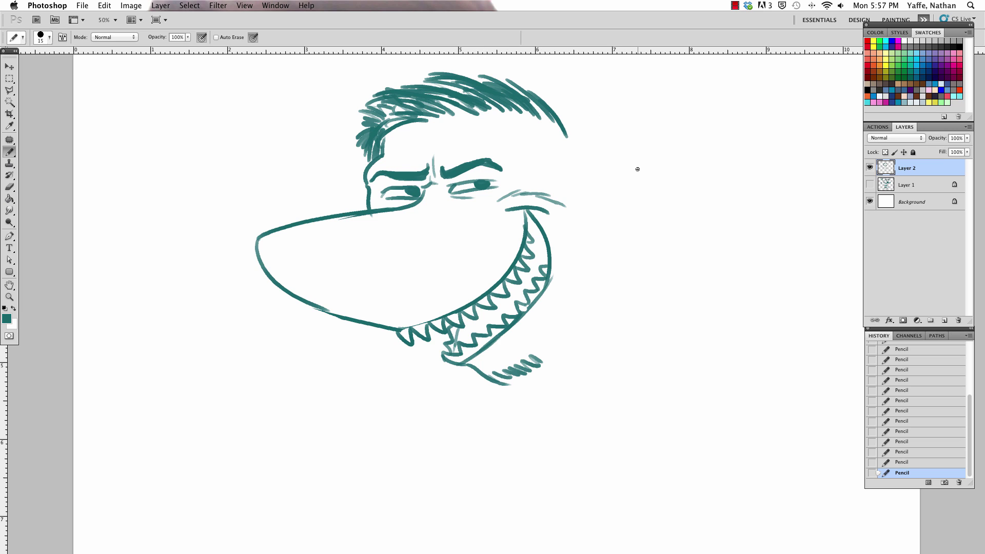
Step: Hatch stubble along the cheek and right jaw and below the hair tip
mouse_move(460, 258)
left_mouse_down()
mouse_move(514, 201)
mouse_move(575, 227)
left_mouse_up()
mouse_move(553, 317)
left_mouse_down()
mouse_move(533, 355)
mouse_move(543, 345)
left_mouse_up()
left_click_drag(560, 292, 554, 329)
left_click_drag(575, 251, 578, 272)
left_click_drag(557, 136, 564, 143)
left_click_drag(566, 142, 574, 148)
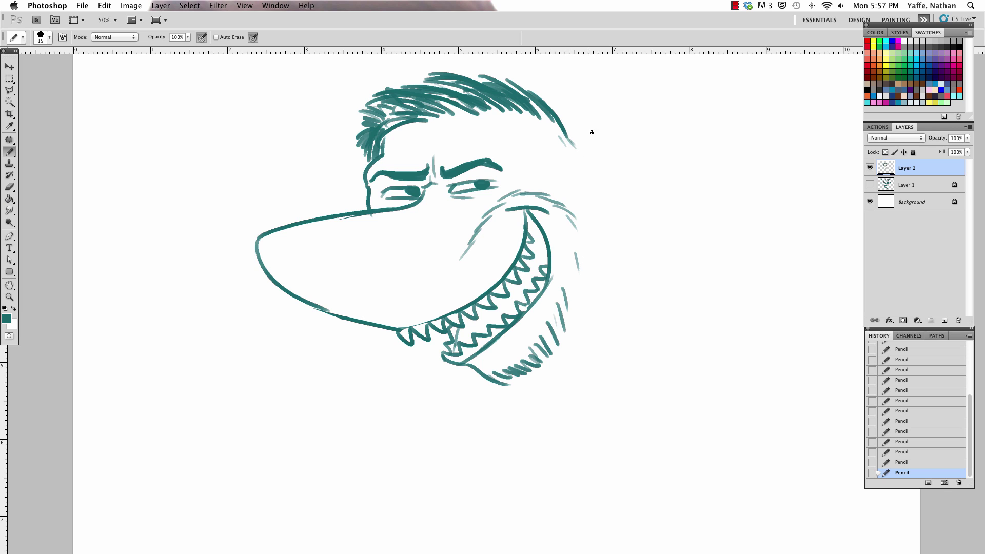
Step: Scale the head drawing to about 79% with transform controls and move it up-left
key("v")
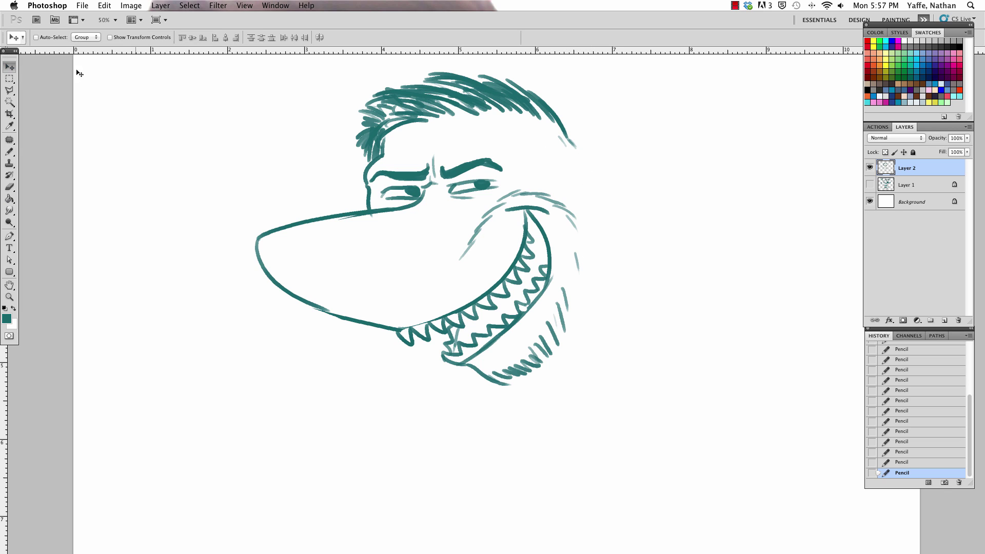
left_click(110, 37)
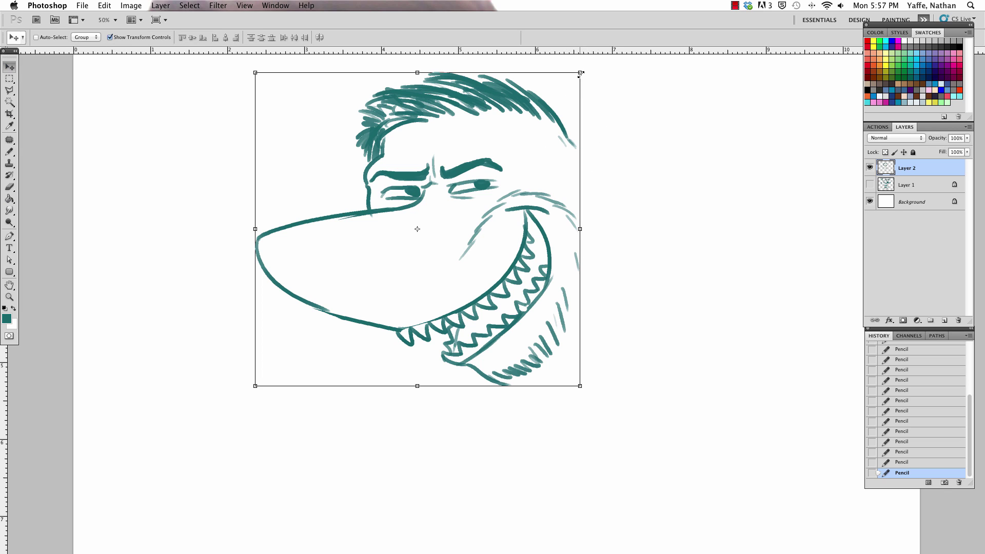
left_click_drag(577, 70, 503, 188)
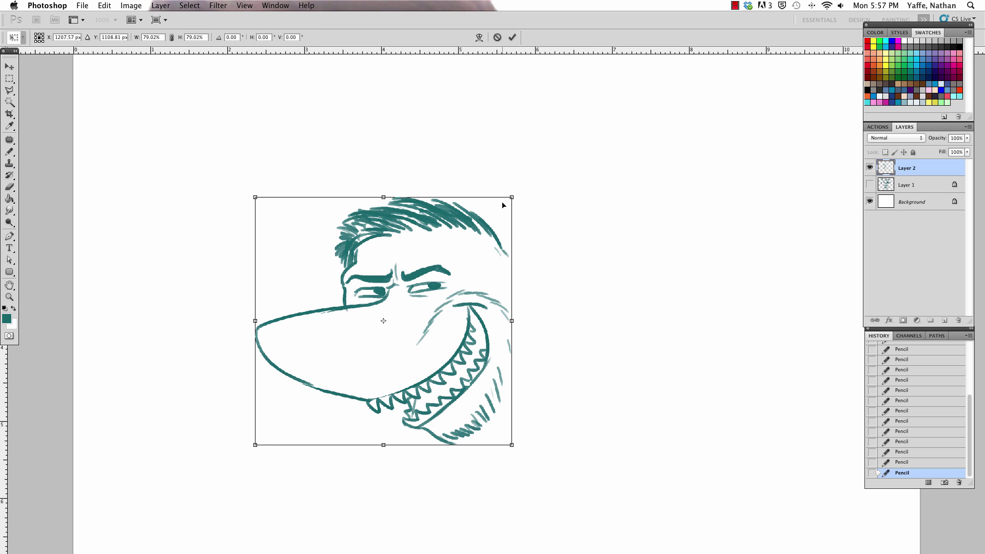
key("Return")
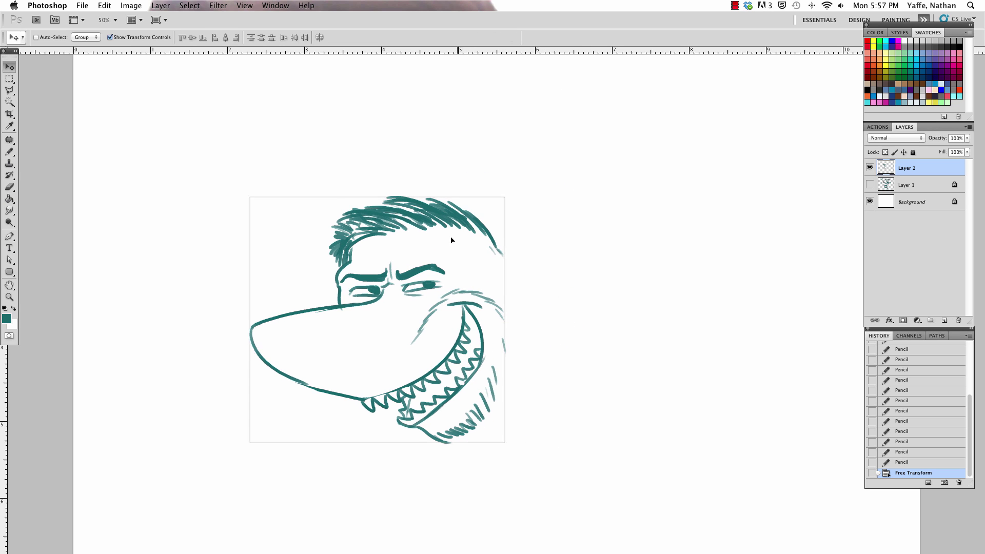
mouse_move(469, 251)
left_mouse_down()
mouse_move(420, 215)
mouse_move(476, 229)
left_mouse_up()
Step: Sketch the dorsal fin, body contours and side fin, then shade inside the mouth
key("b")
mouse_move(475, 228)
left_mouse_down()
mouse_move(491, 238)
mouse_move(653, 192)
mouse_move(557, 283)
left_mouse_up()
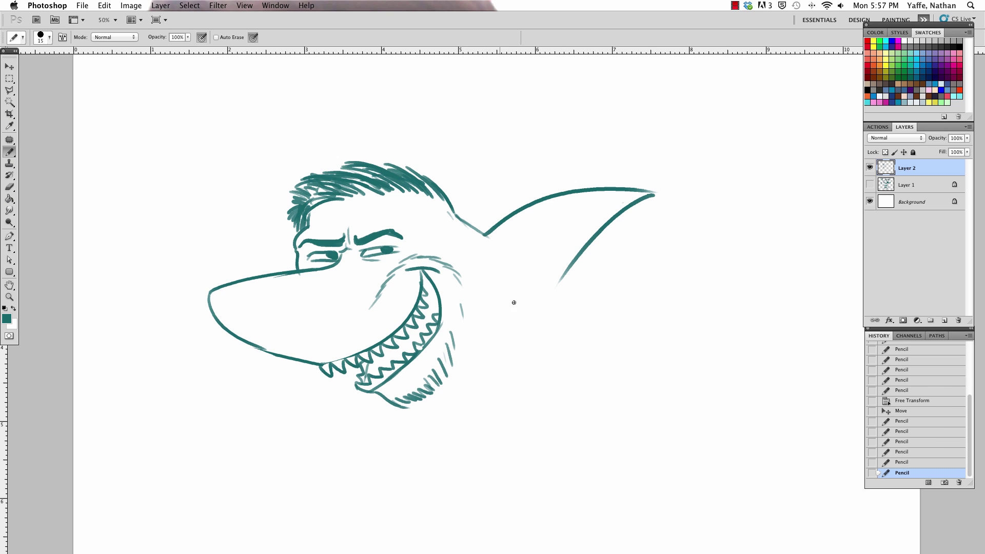
left_click_drag(486, 237, 486, 387)
left_click_drag(487, 238, 532, 380)
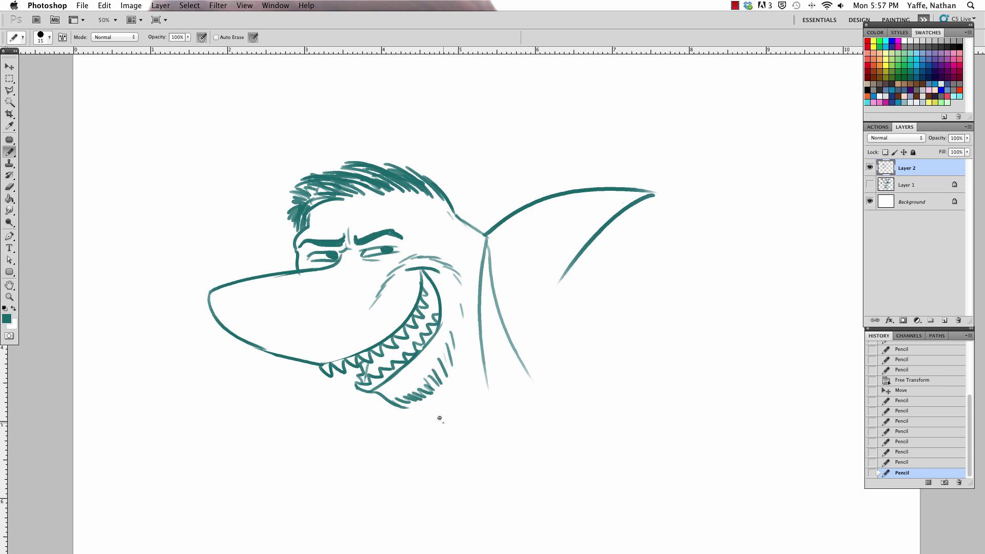
left_click_drag(441, 422, 487, 378)
left_click_drag(514, 307, 544, 393)
left_click_drag(559, 282, 608, 375)
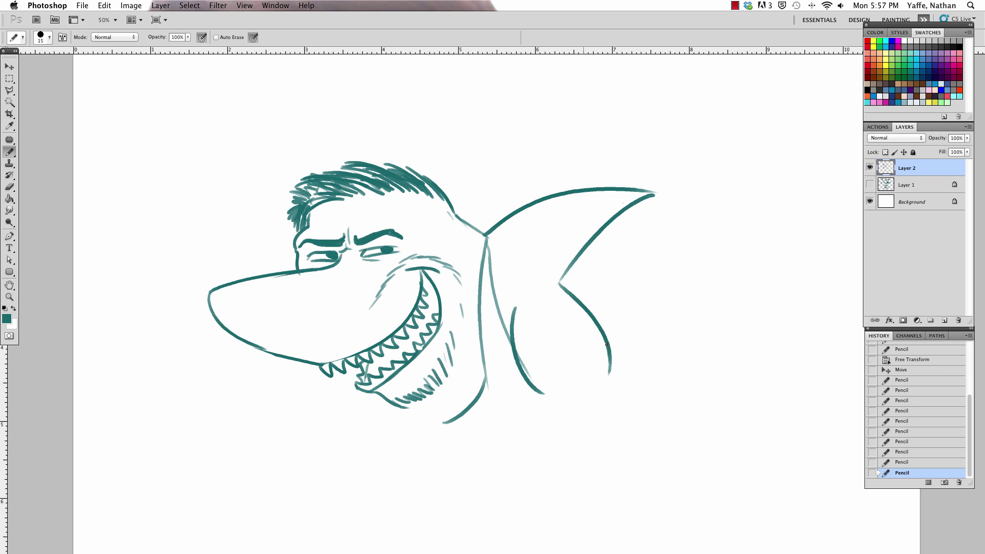
left_click_drag(542, 391, 549, 429)
mouse_move(430, 289)
left_mouse_down()
mouse_move(427, 315)
mouse_move(423, 308)
mouse_move(438, 309)
left_mouse_up()
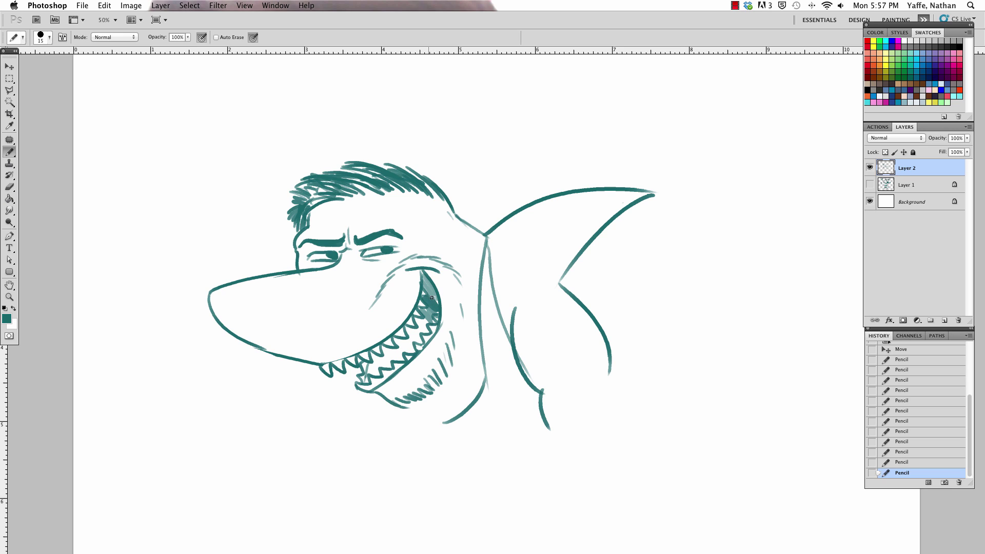
mouse_move(431, 298)
left_mouse_down()
mouse_move(431, 289)
mouse_move(423, 330)
mouse_move(402, 352)
mouse_move(383, 346)
mouse_move(385, 363)
mouse_move(371, 354)
mouse_move(383, 365)
mouse_move(371, 361)
mouse_move(364, 379)
mouse_move(389, 363)
left_mouse_up()
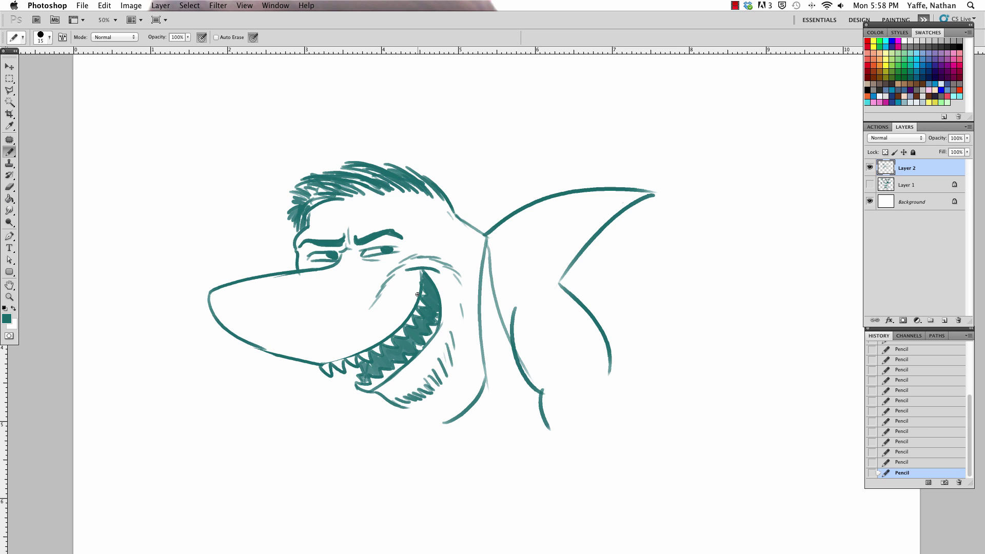
Step: Lighten the shading around the teeth with the Eraser and trim part of the nose line
key("e")
mouse_move(400, 370)
left_mouse_down()
mouse_move(396, 360)
mouse_move(433, 328)
mouse_move(440, 300)
mouse_move(424, 287)
mouse_move(436, 315)
left_mouse_up()
mouse_move(435, 316)
left_mouse_down()
mouse_move(437, 330)
mouse_move(434, 306)
mouse_move(415, 351)
mouse_move(366, 360)
left_mouse_up()
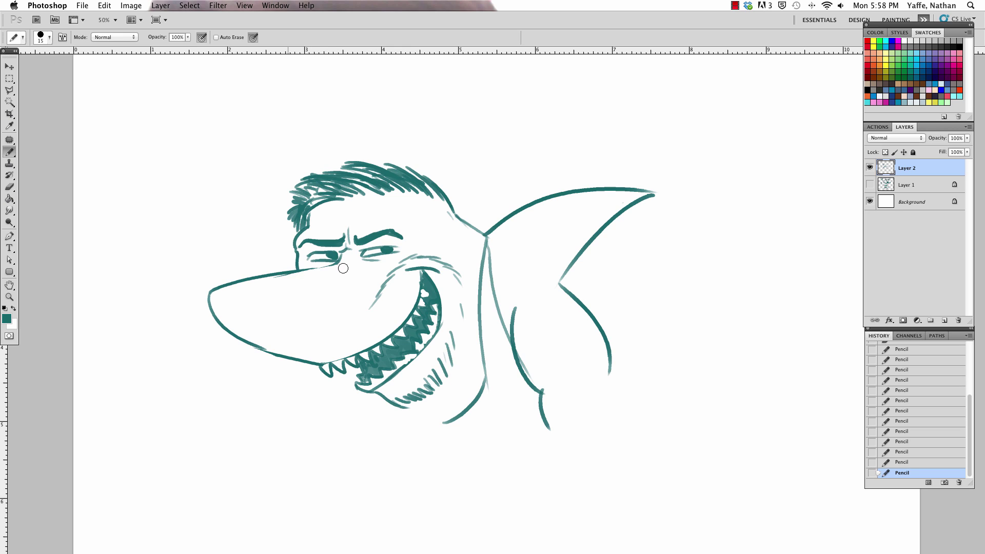
mouse_move(346, 268)
left_mouse_down()
mouse_move(301, 279)
mouse_move(344, 257)
left_mouse_up()
Step: Thicken the nose line, hatch the chin, draw chest curves and darken the body line
left_click(358, 236)
mouse_move(426, 389)
left_mouse_down()
mouse_move(389, 412)
mouse_move(392, 456)
left_mouse_up()
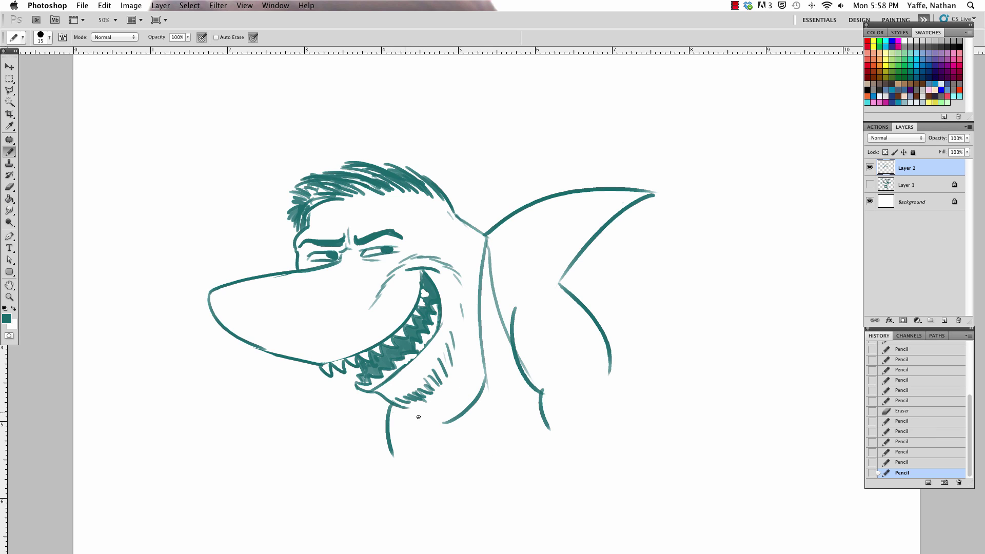
mouse_move(397, 408)
left_mouse_down()
mouse_move(471, 465)
mouse_move(471, 416)
left_mouse_up()
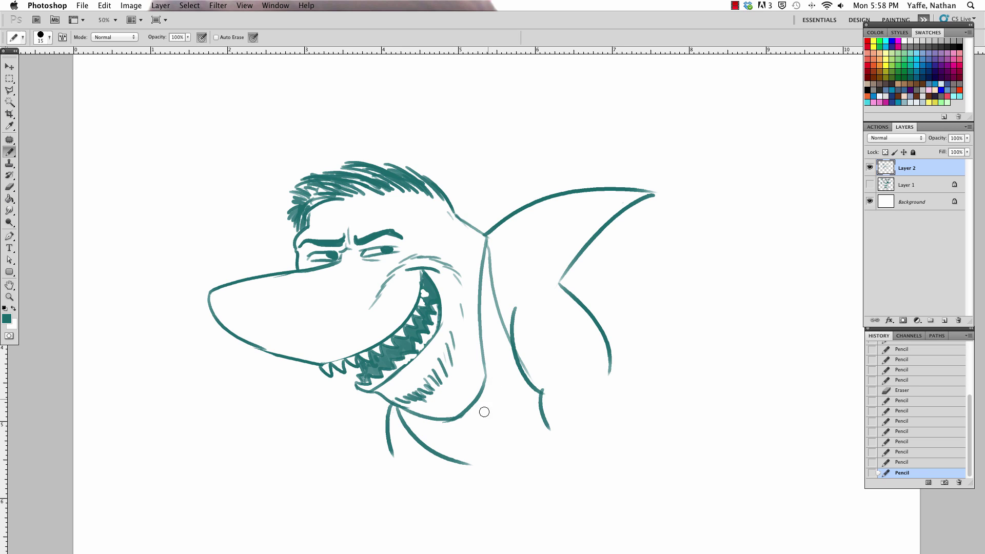
left_click_drag(487, 396, 559, 310)
left_click_drag(486, 390, 479, 343)
Step: Draw the body curves toward the tail and the curved tail fin
left_click_drag(609, 368, 605, 399)
left_click_drag(588, 310, 681, 296)
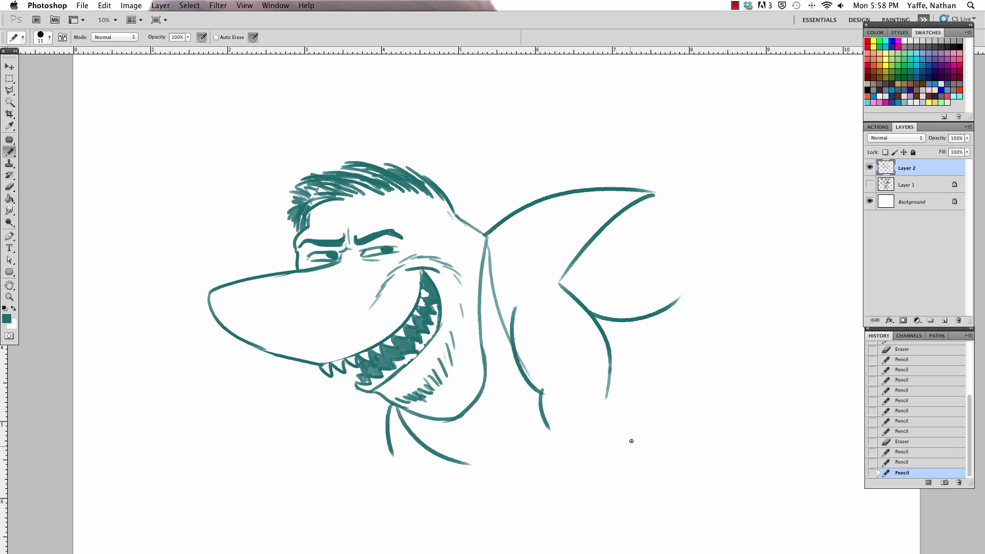
mouse_move(620, 433)
left_mouse_down()
mouse_move(717, 304)
mouse_move(758, 193)
mouse_move(734, 290)
mouse_move(718, 315)
mouse_move(766, 280)
left_mouse_up()
left_click_drag(706, 315, 728, 302)
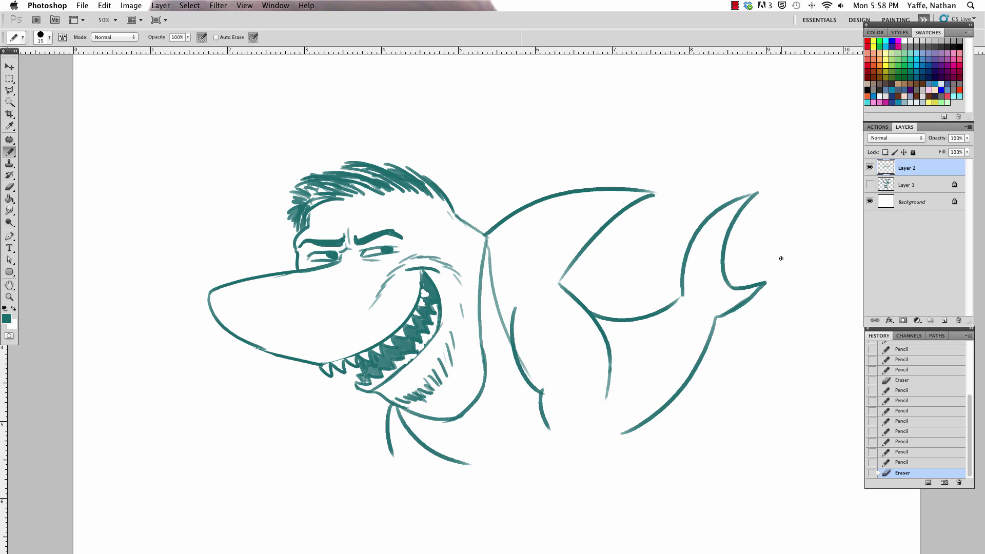
left_click_drag(547, 428, 604, 493)
mouse_move(606, 391)
left_mouse_down()
mouse_move(627, 490)
mouse_move(606, 446)
mouse_move(536, 373)
mouse_move(513, 310)
mouse_move(563, 443)
mouse_move(614, 383)
mouse_move(600, 428)
left_mouse_up()
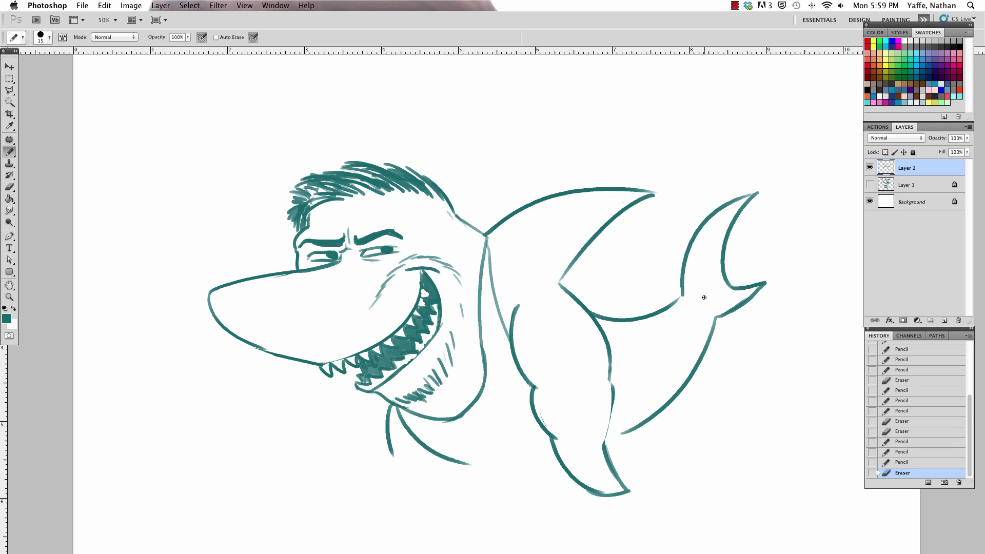
left_click_drag(606, 377, 614, 419)
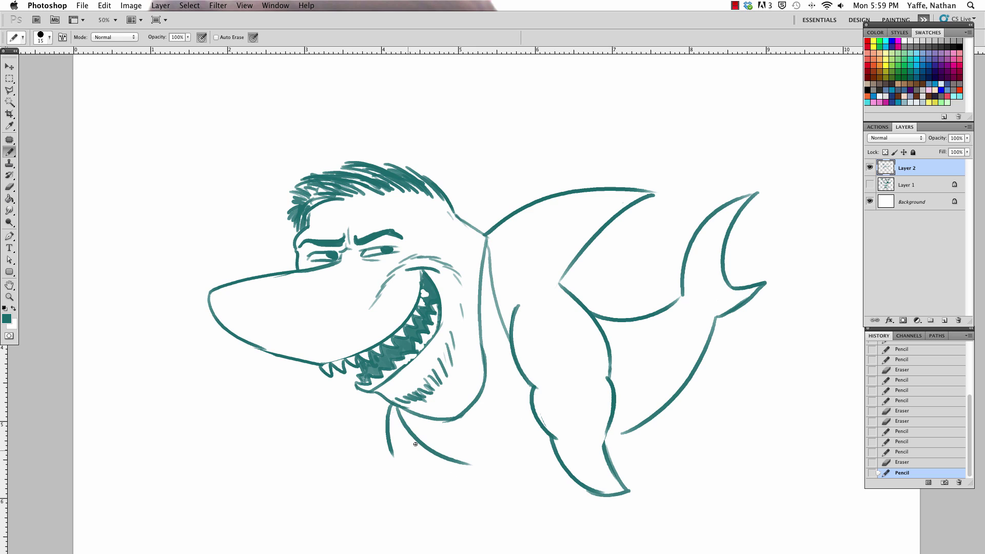
Step: Remove the extended jaw line, add a belly crease, hatch the hair back, join the fin
left_click_drag(389, 453, 409, 479)
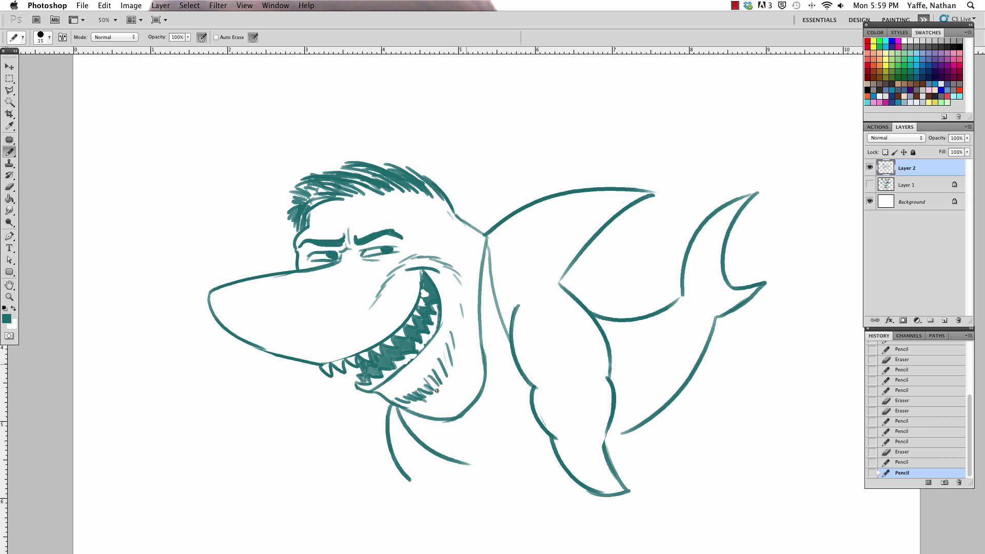
mouse_move(408, 477)
left_mouse_down()
mouse_move(388, 423)
mouse_move(294, 442)
mouse_move(341, 470)
mouse_move(454, 485)
mouse_move(502, 456)
mouse_move(556, 452)
left_mouse_up()
left_click_drag(483, 424, 516, 425)
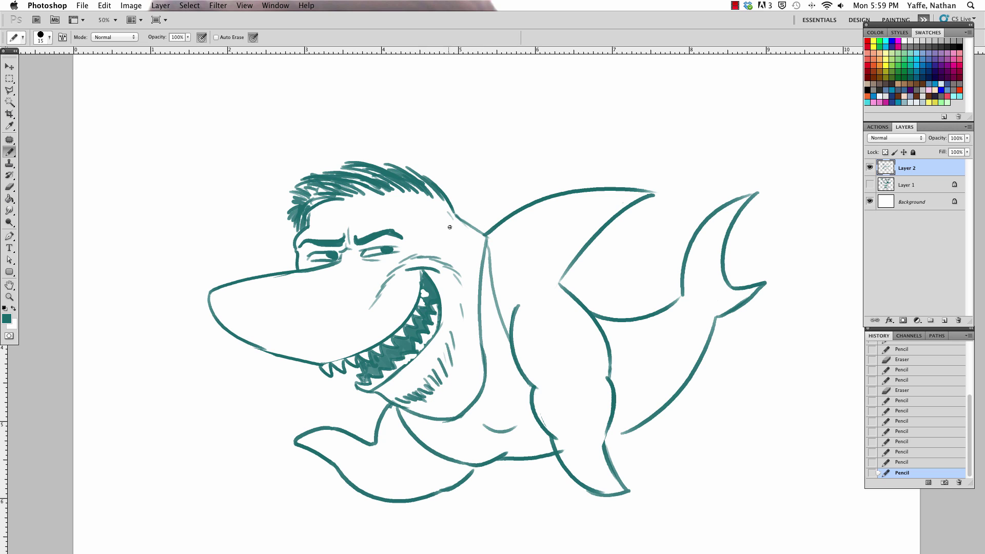
left_click_drag(411, 190, 459, 249)
mouse_move(437, 202)
left_mouse_down()
mouse_move(450, 221)
mouse_move(438, 232)
left_mouse_up()
mouse_move(433, 223)
left_mouse_down()
mouse_move(445, 248)
mouse_move(457, 250)
left_mouse_up()
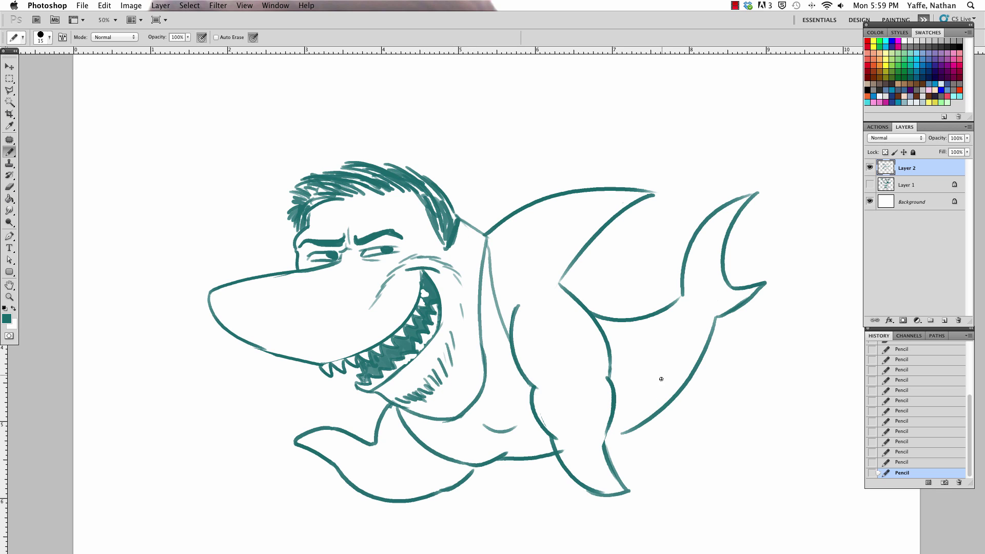
left_click_drag(605, 439, 653, 414)
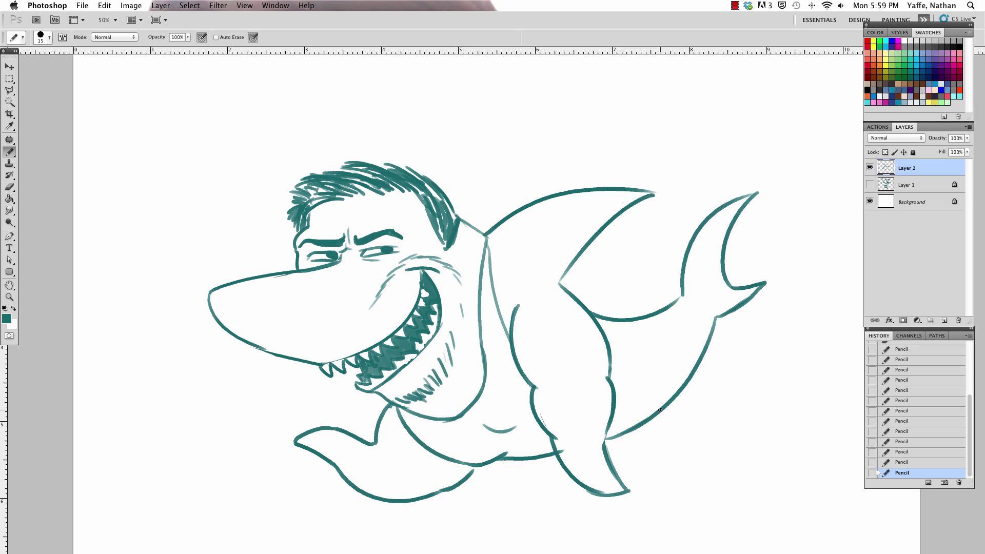
Step: Set pencil opacity to 20%, enlarge the brush, and shade the fin, belly, snout and jaw
left_click(187, 38)
left_click_drag(188, 47, 149, 47)
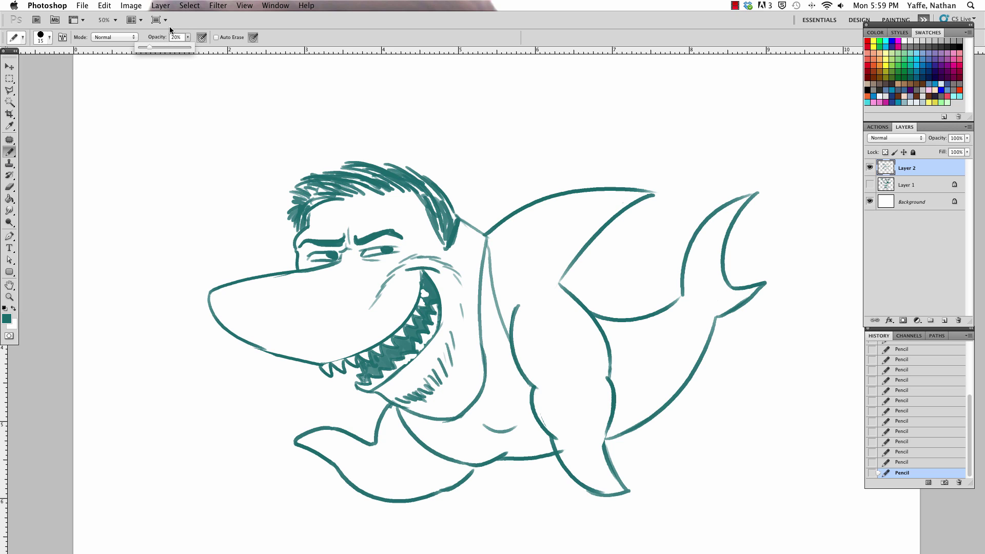
left_click(170, 29)
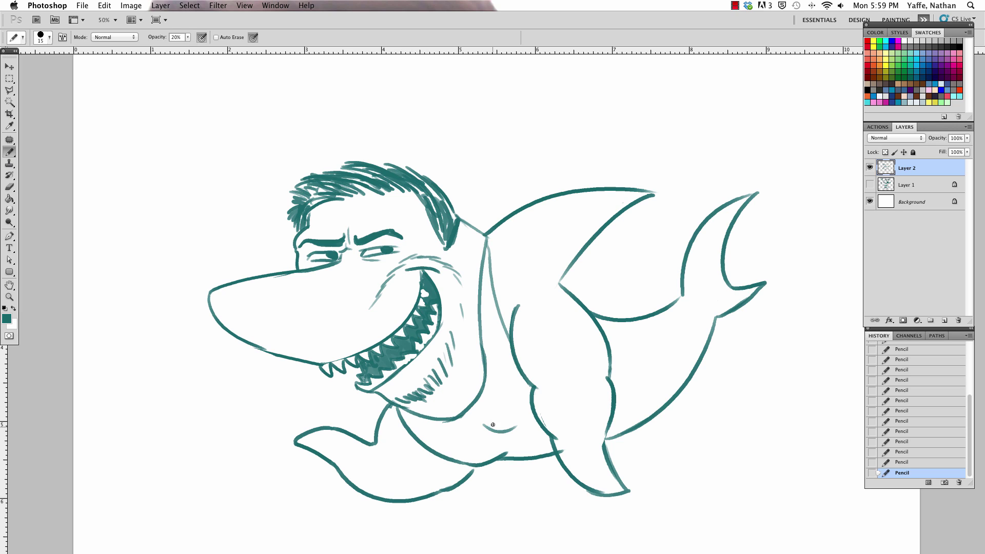
key("bracketright")
key("bracketright")
key("bracketright")
left_click_drag(312, 445, 453, 461)
left_click_drag(408, 435, 465, 478)
mouse_move(225, 322)
left_mouse_down()
mouse_move(285, 345)
mouse_move(361, 351)
left_mouse_up()
left_click_drag(388, 391, 467, 401)
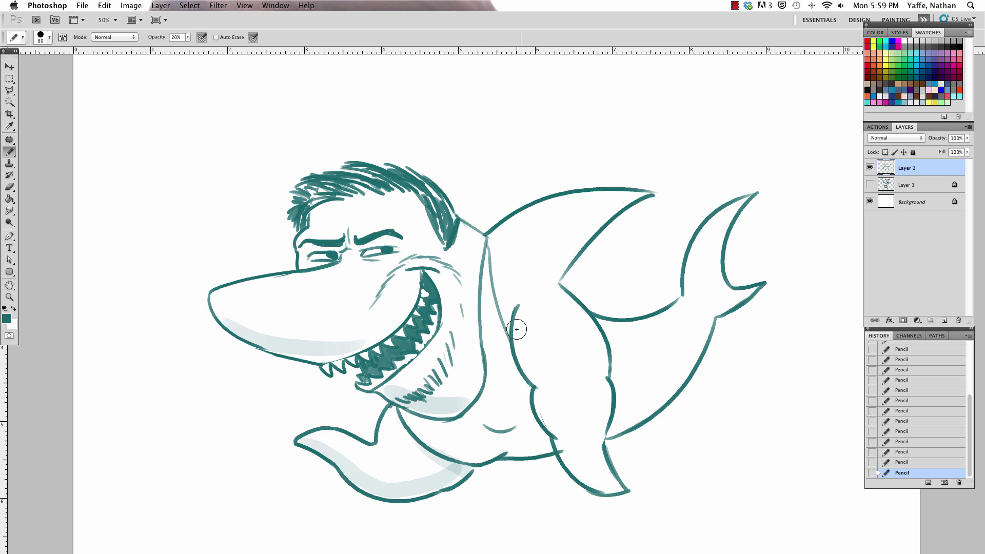
left_click_drag(488, 458, 550, 440)
mouse_move(585, 315)
left_mouse_down()
mouse_move(598, 458)
mouse_move(721, 301)
mouse_move(753, 287)
left_mouse_up()
Step: Shade the dorsal fin, neck gap, tail join, belly lines and under the eye
left_click_drag(562, 270, 649, 196)
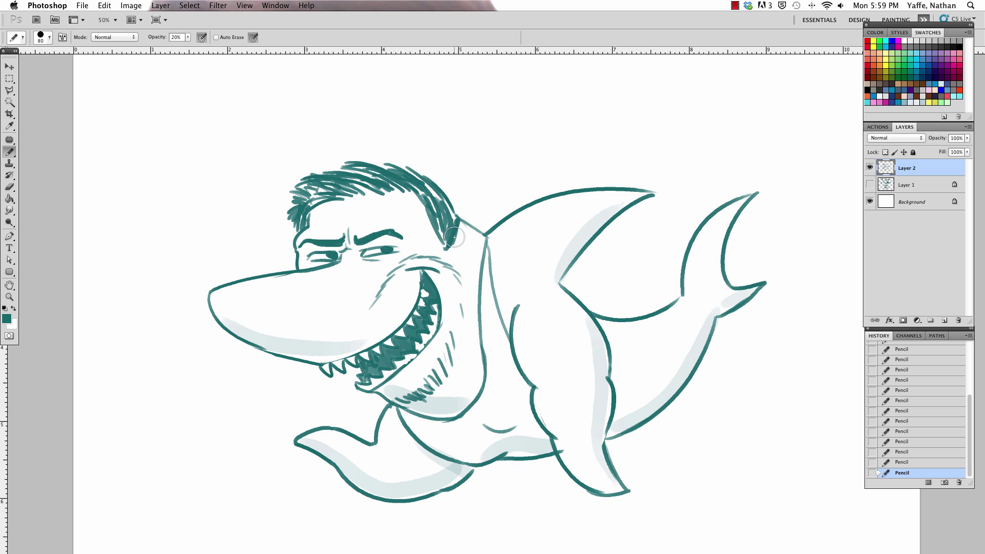
mouse_move(457, 223)
left_mouse_down()
mouse_move(486, 238)
mouse_move(469, 240)
left_mouse_up()
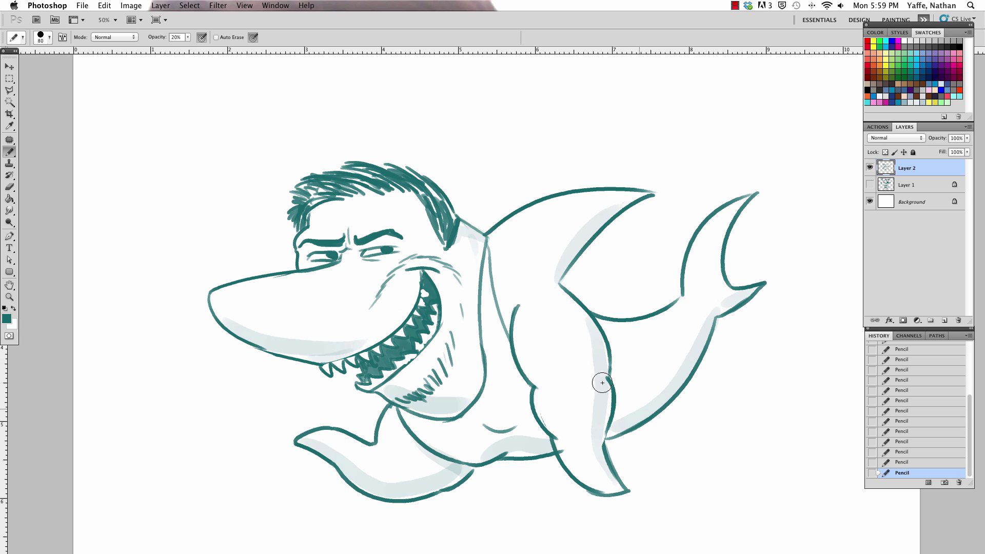
mouse_move(611, 418)
left_mouse_down()
mouse_move(633, 400)
mouse_move(614, 357)
left_mouse_up()
left_click_drag(598, 418, 592, 458)
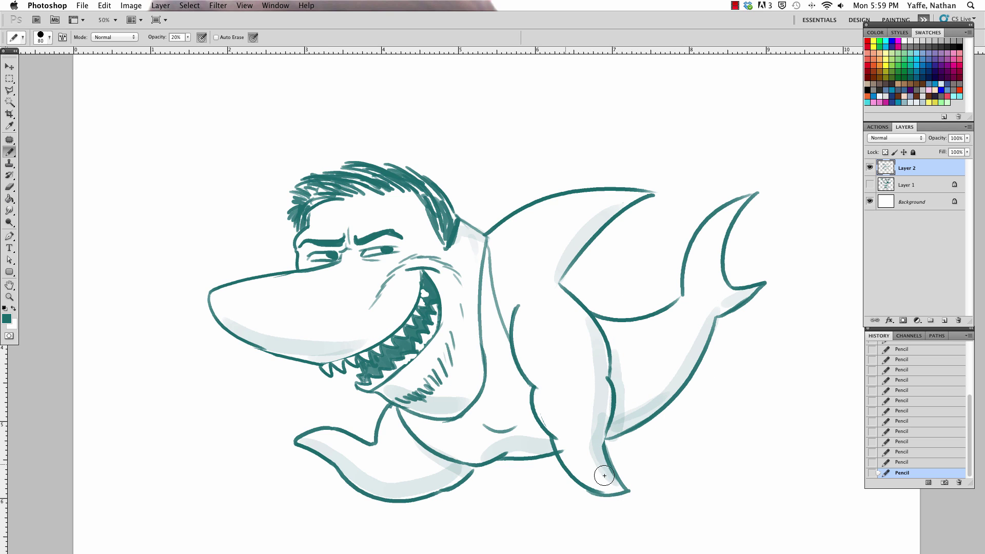
mouse_move(492, 464)
left_mouse_down()
mouse_move(549, 441)
mouse_move(523, 395)
left_mouse_up()
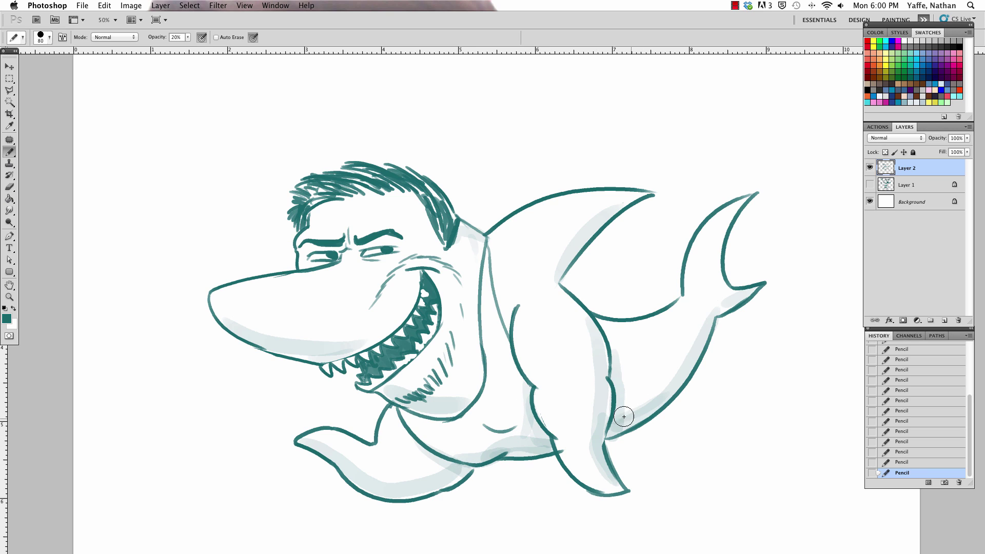
mouse_move(628, 427)
left_mouse_down()
mouse_move(617, 383)
mouse_move(670, 393)
left_mouse_up()
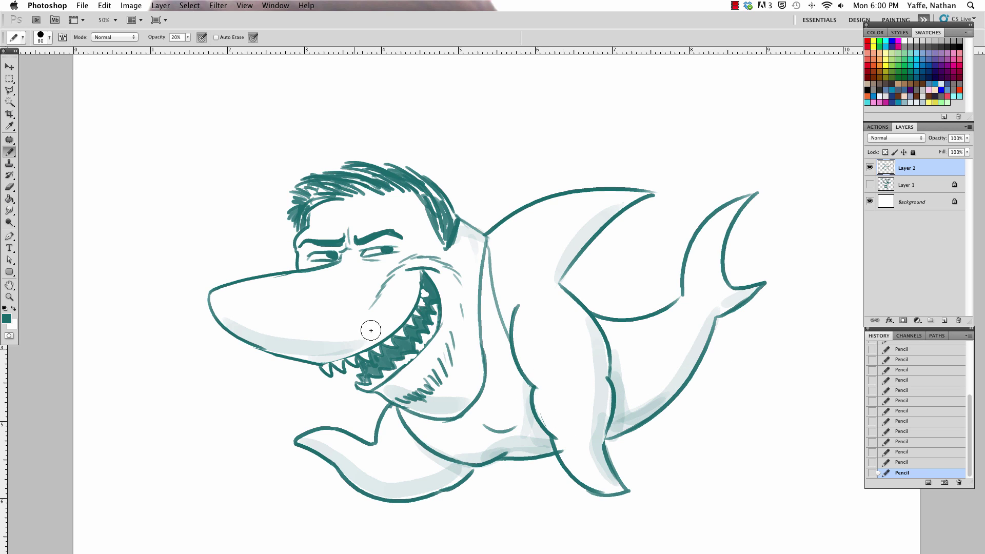
left_click_drag(441, 468, 471, 463)
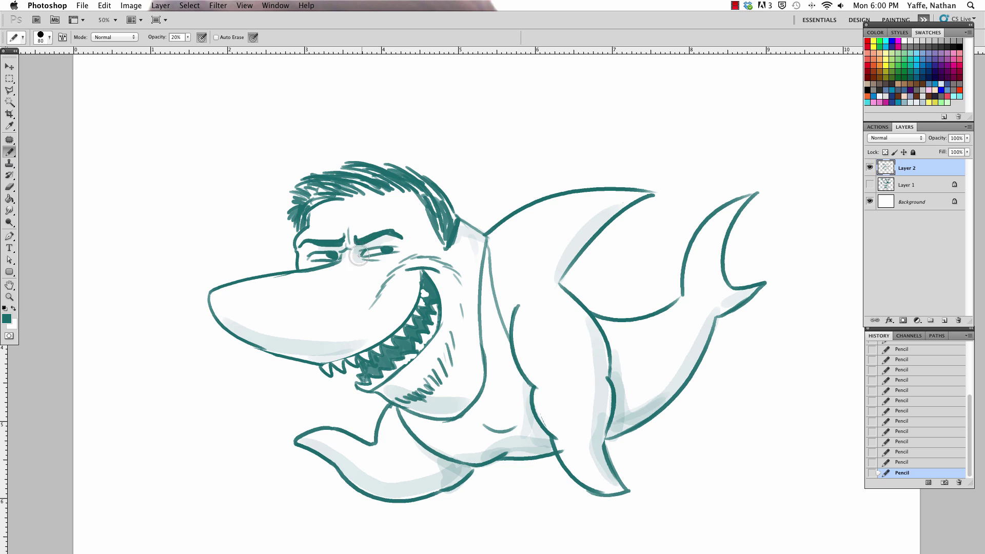
mouse_move(363, 253)
left_mouse_down()
mouse_move(388, 235)
mouse_move(346, 248)
left_mouse_up()
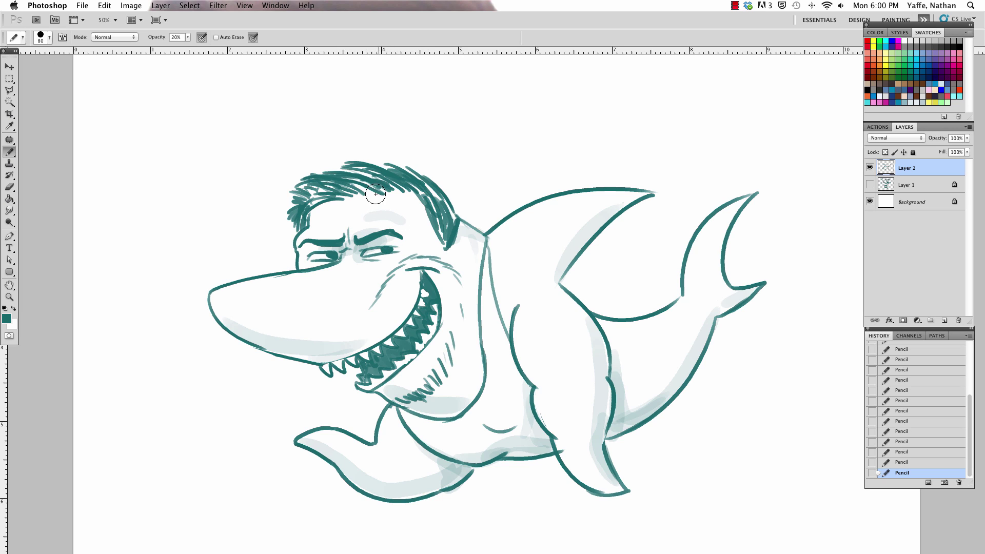
Step: With a smaller brush, shade the forehead, erase marks near the eyes and draw bubbles
key("bracketleft")
key("bracketleft")
mouse_move(329, 223)
left_mouse_down()
mouse_move(384, 212)
mouse_move(367, 206)
left_mouse_up()
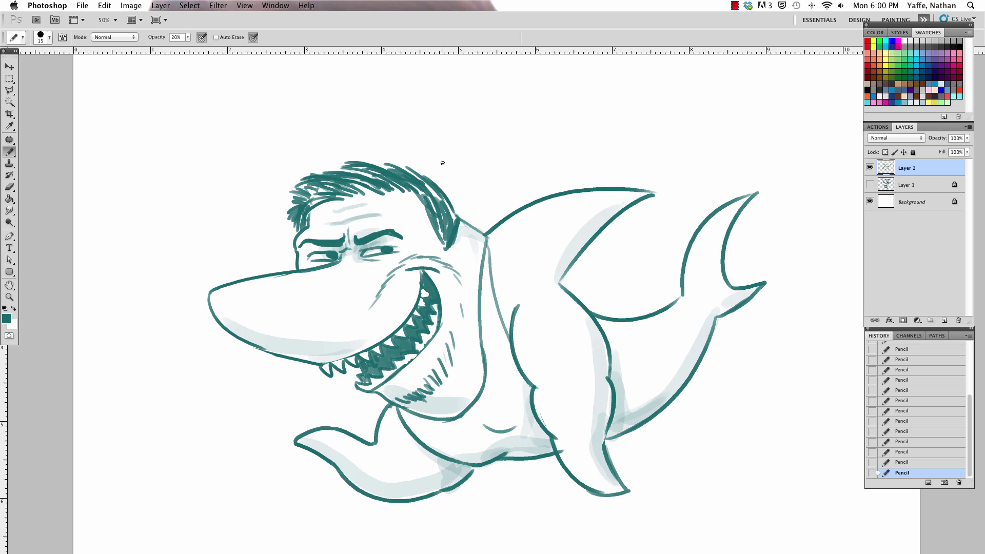
left_click_drag(323, 253, 331, 258)
left_click_drag(392, 248, 383, 251)
left_click_drag(235, 165, 231, 167)
left_click(246, 209)
Step: Scale the shark to about three-quarters size and move it into the upper left
left_click(10, 66)
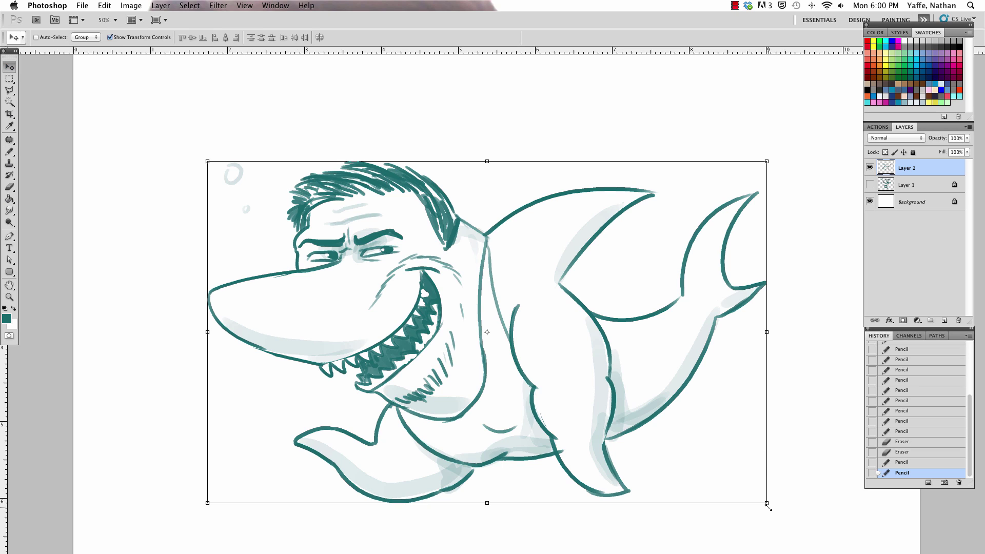
left_click_drag(767, 503, 621, 412)
left_click_drag(545, 322, 478, 259)
key("Return")
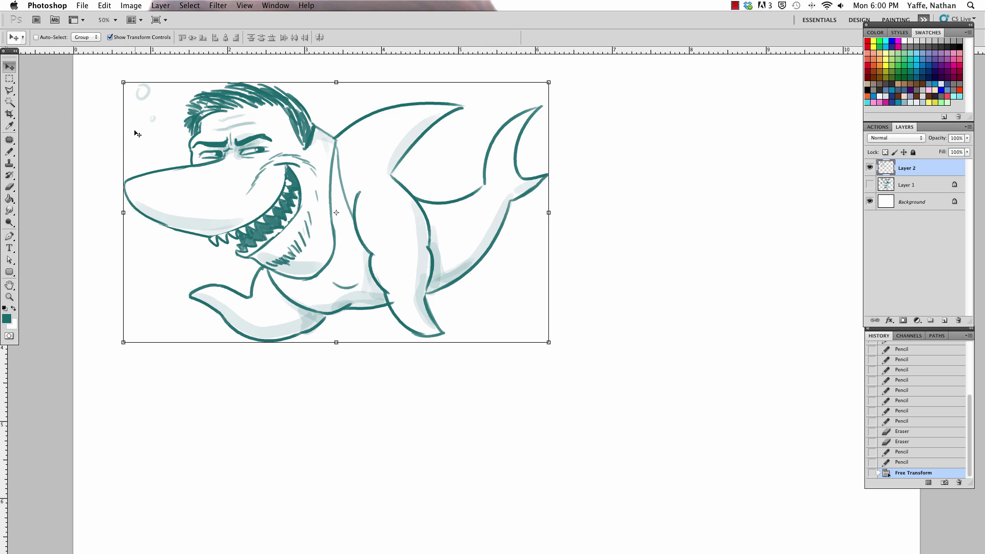
left_click_drag(279, 186, 272, 185)
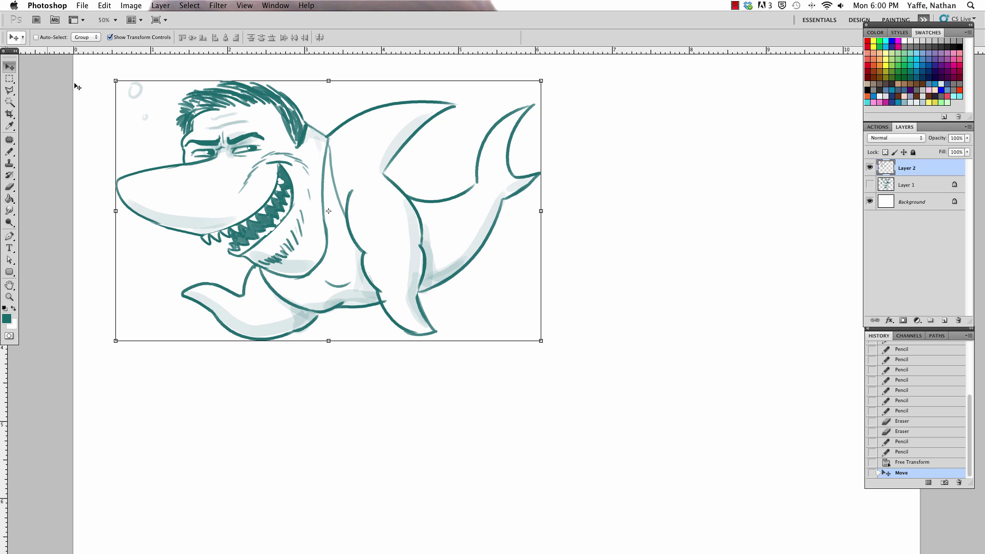
Step: Return to the Pencil at 100% opacity and try a dorsal fin stroke, undoing it
left_click(10, 151)
left_click(187, 37)
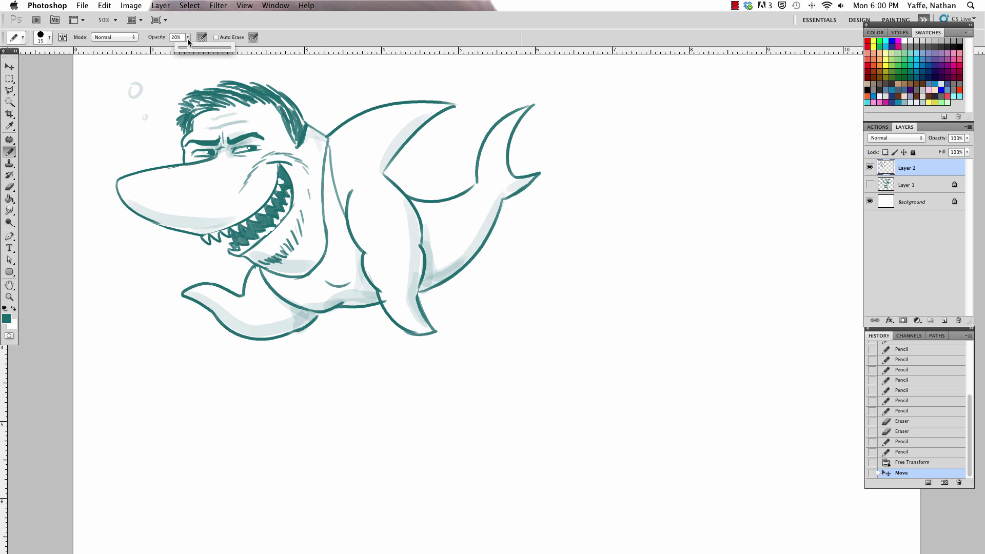
left_click_drag(187, 47, 305, 51)
left_click(196, 87)
mouse_move(367, 163)
left_mouse_down()
mouse_move(389, 182)
mouse_move(386, 172)
left_mouse_up()
key("super+z")
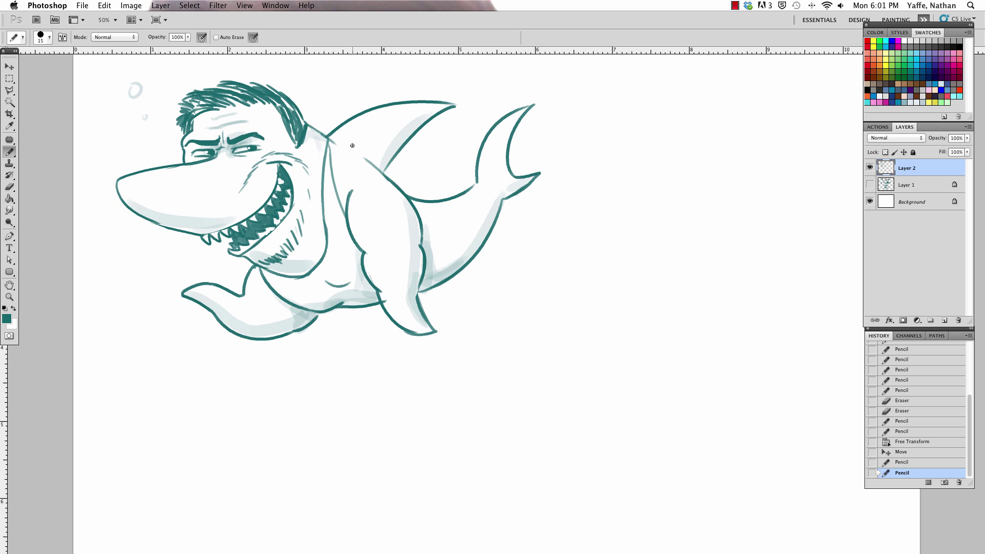
mouse_move(597, 314)
left_mouse_down()
mouse_move(587, 331)
mouse_move(602, 334)
left_mouse_up()
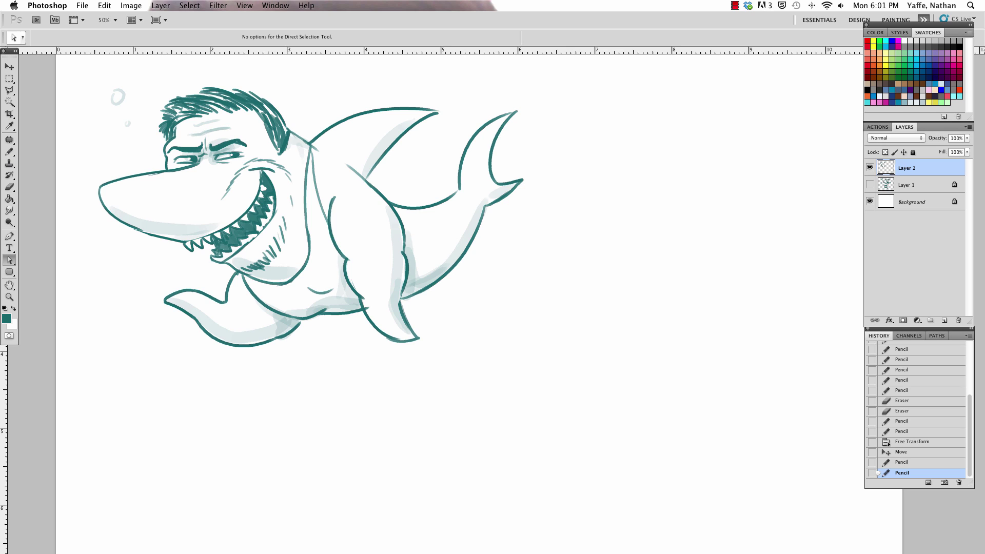
Step: Move the shark drawing up and left, then zoom in on the canvas
key("super+Tab")
key("super+Tab")
key("v")
left_click_drag(371, 260, 354, 241)
key("z")
mouse_move(438, 391)
left_mouse_down()
mouse_move(451, 372)
mouse_move(497, 372)
mouse_move(506, 319)
mouse_move(511, 339)
mouse_move(496, 365)
left_mouse_up()
key("a")
key("b")
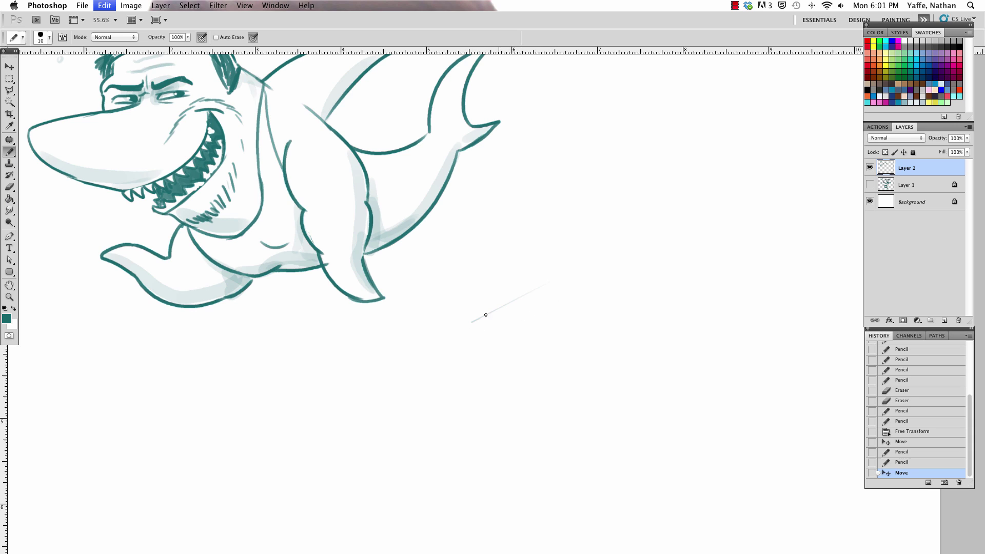
Step: Sketch the new head's top arc, lower face outline, left outline and eyebrow
left_click_drag(465, 327, 530, 290)
key("ctrl+z")
left_click_drag(464, 327, 543, 276)
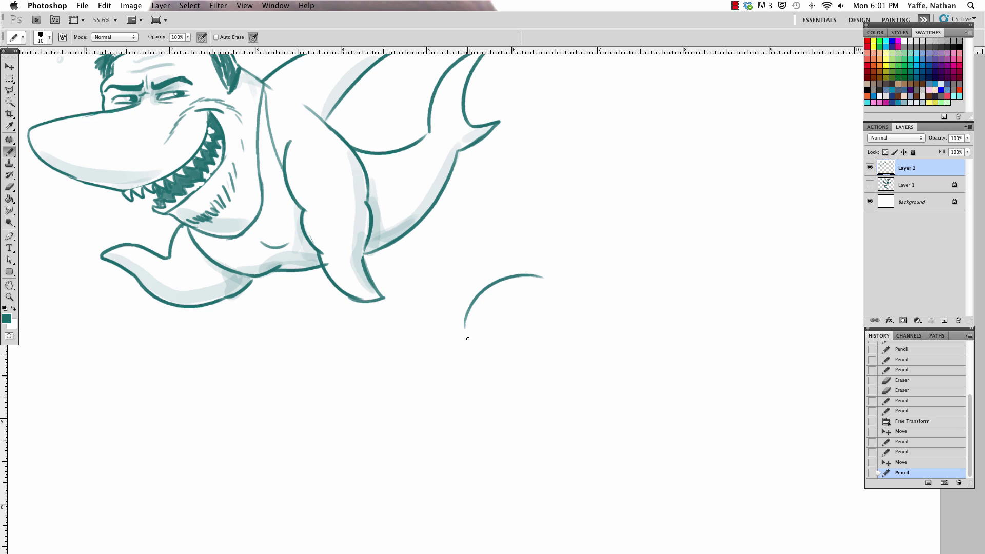
mouse_move(466, 339)
left_mouse_down()
mouse_move(469, 390)
mouse_move(496, 420)
left_mouse_up()
key("ctrl+z")
key("ctrl+z")
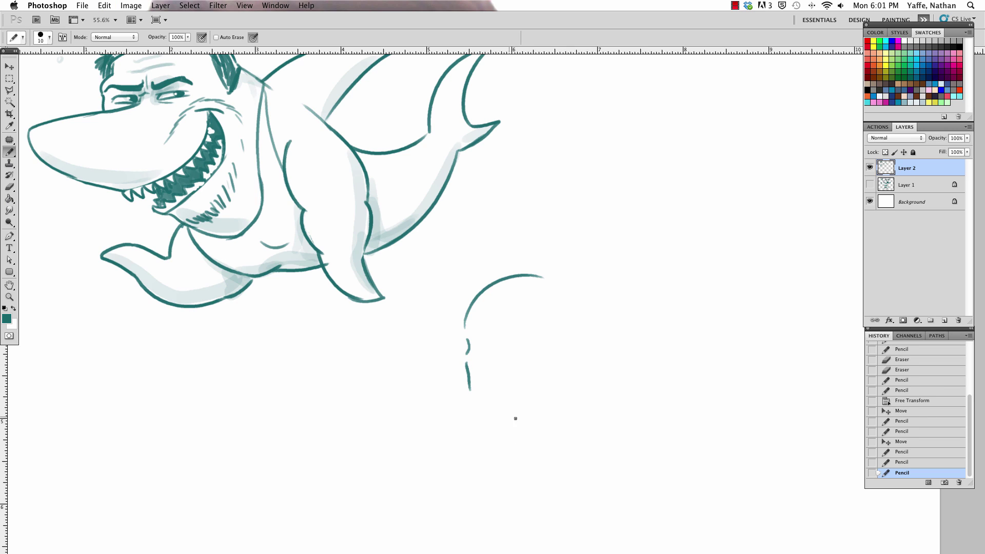
key("e")
mouse_move(467, 377)
left_mouse_down()
mouse_move(471, 397)
mouse_move(501, 425)
left_mouse_up()
key("b")
key("ctrl+z")
key("ctrl+z")
scroll(504, 379, "up", 1)
scroll(505, 379, "up", 1)
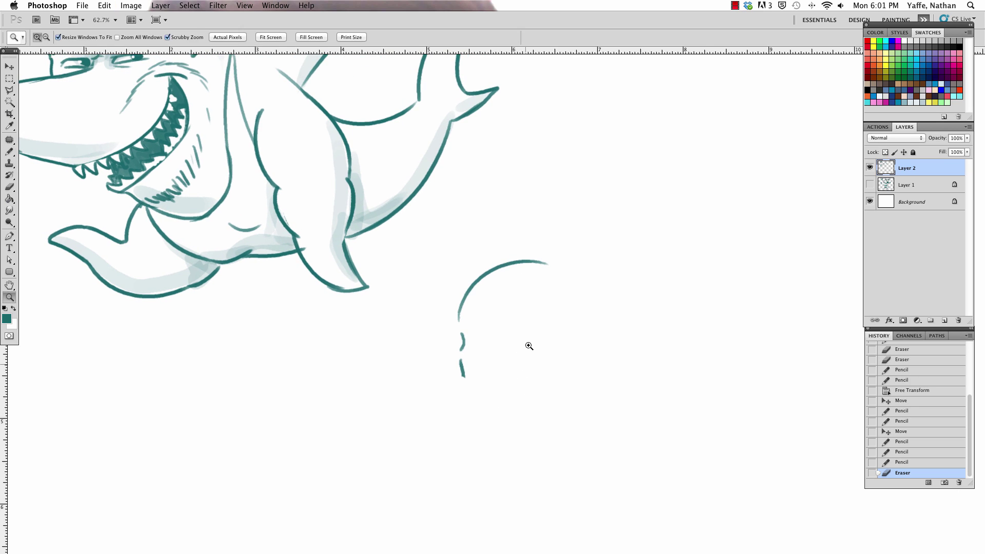
mouse_move(462, 360)
left_mouse_down()
mouse_move(480, 435)
mouse_move(529, 428)
mouse_move(522, 438)
left_mouse_up()
key("ctrl+z")
left_click_drag(460, 356, 458, 317)
scroll(563, 334, "down", 1)
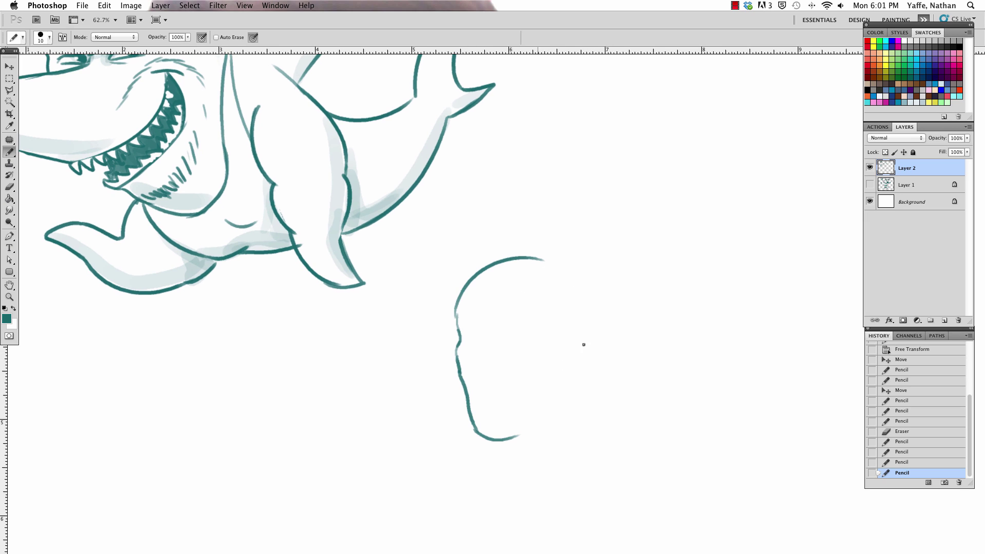
mouse_move(456, 323)
left_mouse_down()
mouse_move(543, 307)
mouse_move(507, 317)
mouse_move(538, 318)
left_mouse_up()
Step: Extend the head's right outline down into an ear
key("e")
key("b")
key("e")
key("b")
mouse_move(534, 259)
left_mouse_down()
mouse_move(547, 260)
mouse_move(577, 310)
left_mouse_up()
key("e")
key("b")
left_click_drag(566, 285, 580, 326)
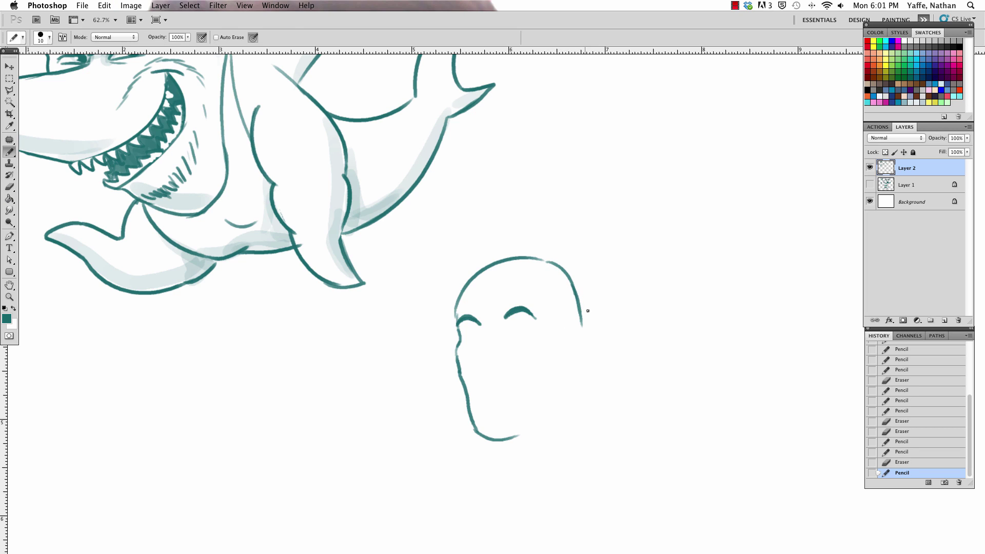
key("e")
mouse_move(580, 323)
left_mouse_down()
mouse_move(579, 310)
mouse_move(587, 353)
left_mouse_up()
key("b")
key("ctrl+z")
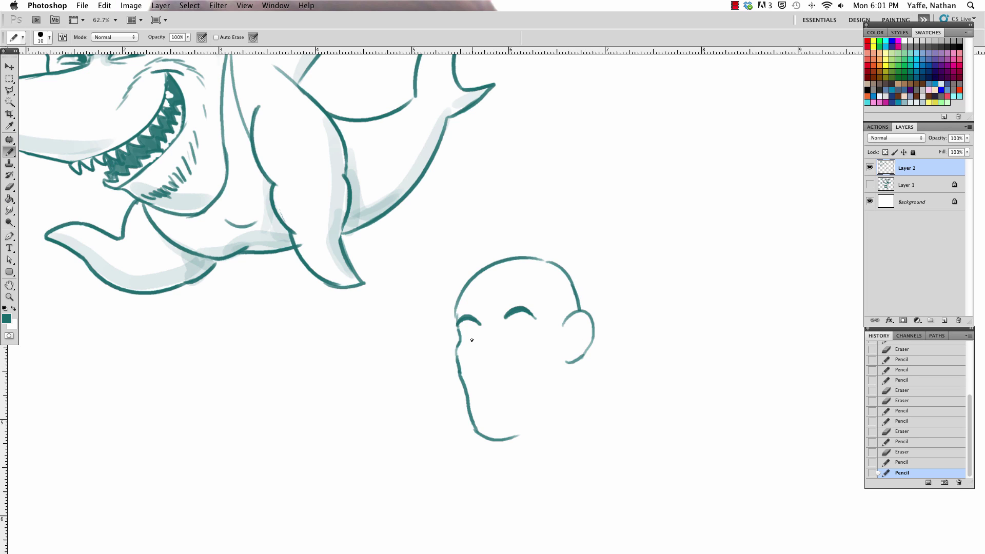
Step: Draw the hooked nose with a small nostril dash
left_click_drag(486, 325, 480, 374)
key("e")
mouse_move(483, 327)
left_mouse_down()
mouse_move(477, 370)
mouse_move(492, 378)
mouse_move(515, 441)
left_mouse_up()
key("b")
key("e")
key("b")
left_click(494, 370)
Step: Rework the jaw curve and draw the upper and lower lips
key("z")
key("e")
key("b")
left_click_drag(451, 391, 516, 445)
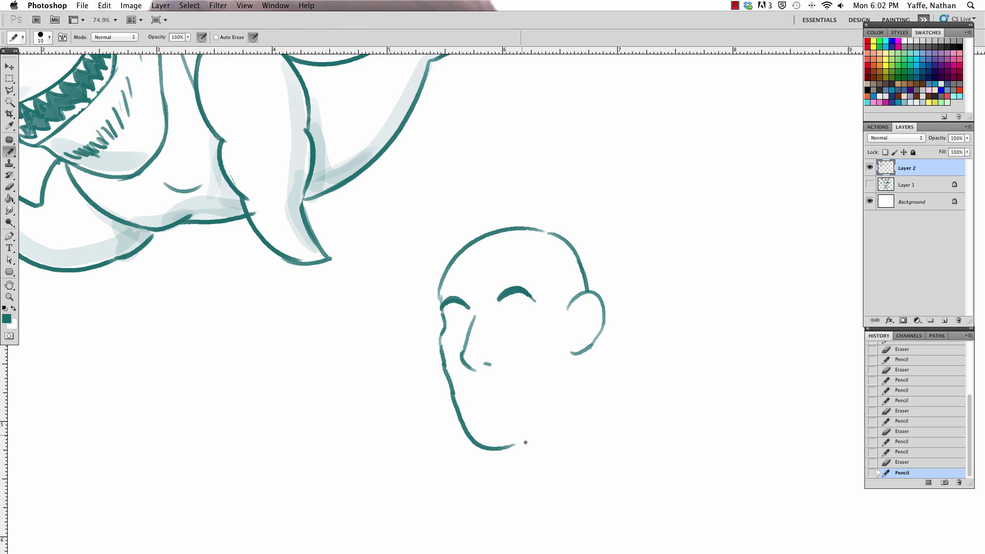
key("e")
key("b")
mouse_move(454, 400)
left_mouse_down()
mouse_move(514, 445)
mouse_move(454, 427)
mouse_move(509, 440)
left_mouse_up()
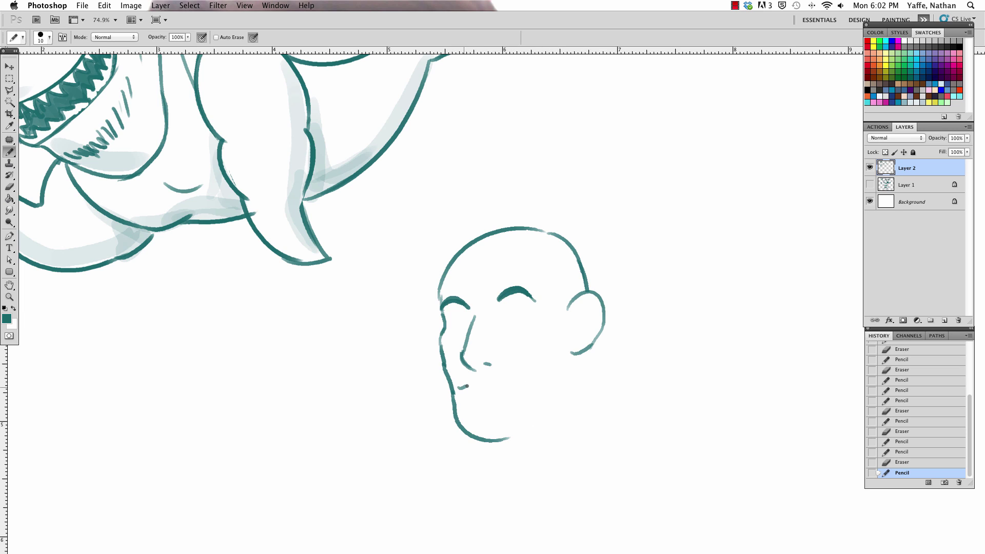
left_click_drag(471, 385, 524, 377)
left_click_drag(469, 396, 492, 397)
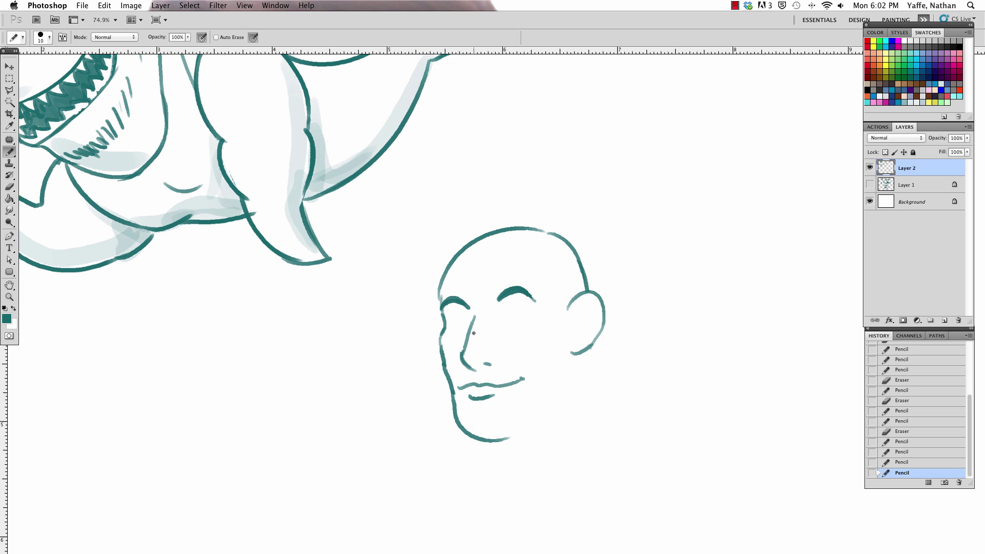
Step: Draw closed eyes with a pupil and heavier lids, plus inner ear detail
left_click_drag(448, 324, 529, 317)
left_click(509, 318)
left_click_drag(448, 319, 468, 317)
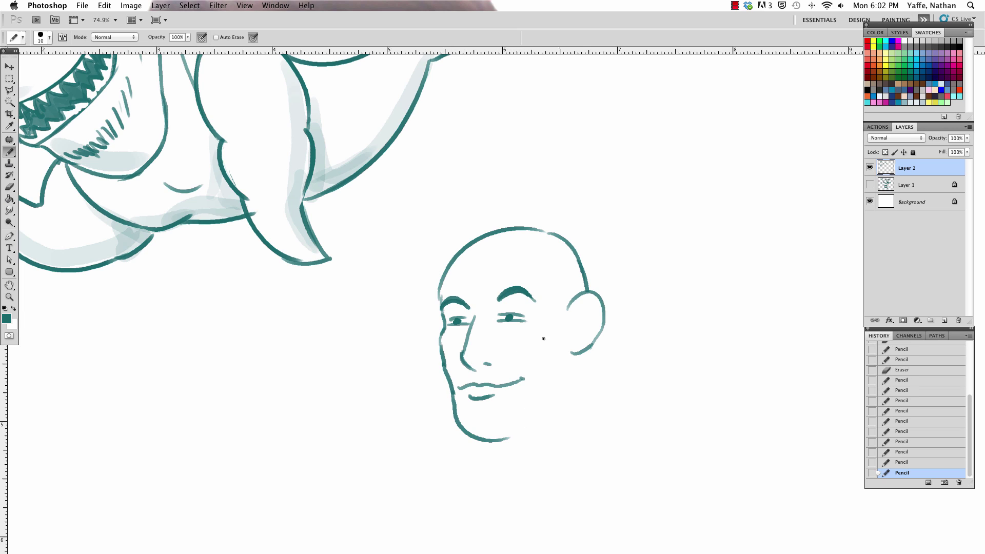
mouse_move(571, 320)
left_mouse_down()
mouse_move(584, 304)
mouse_move(580, 330)
left_mouse_up()
key("e")
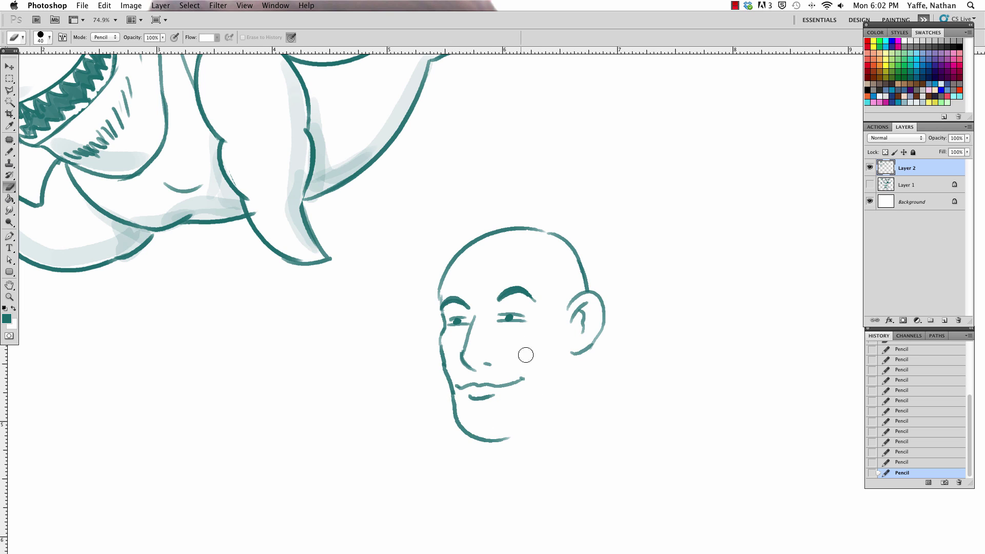
mouse_move(492, 357)
left_mouse_down()
mouse_move(465, 368)
mouse_move(496, 361)
left_mouse_up()
key("b")
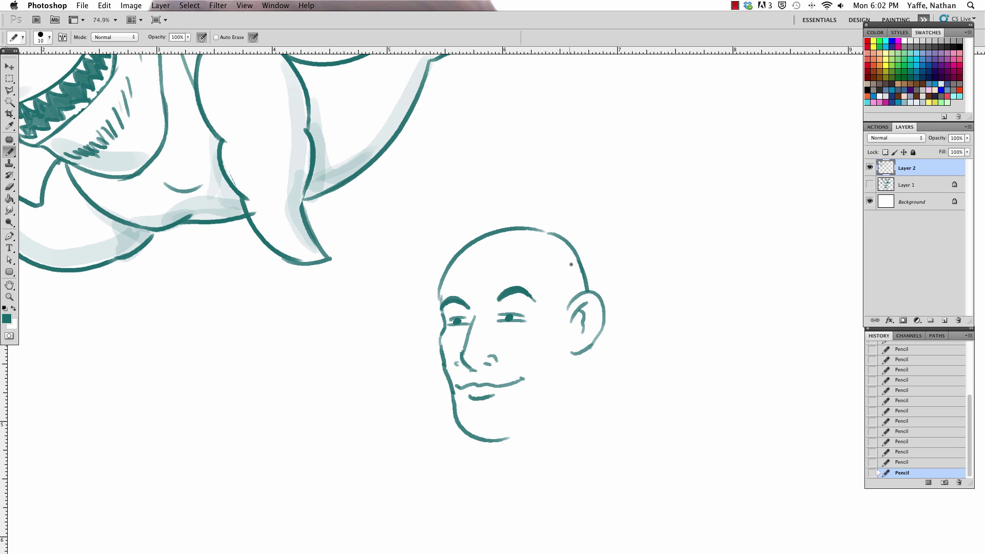
Step: Erase and redraw the top and upper-right head outline higher as one line
key("e")
left_click_drag(446, 274, 548, 229)
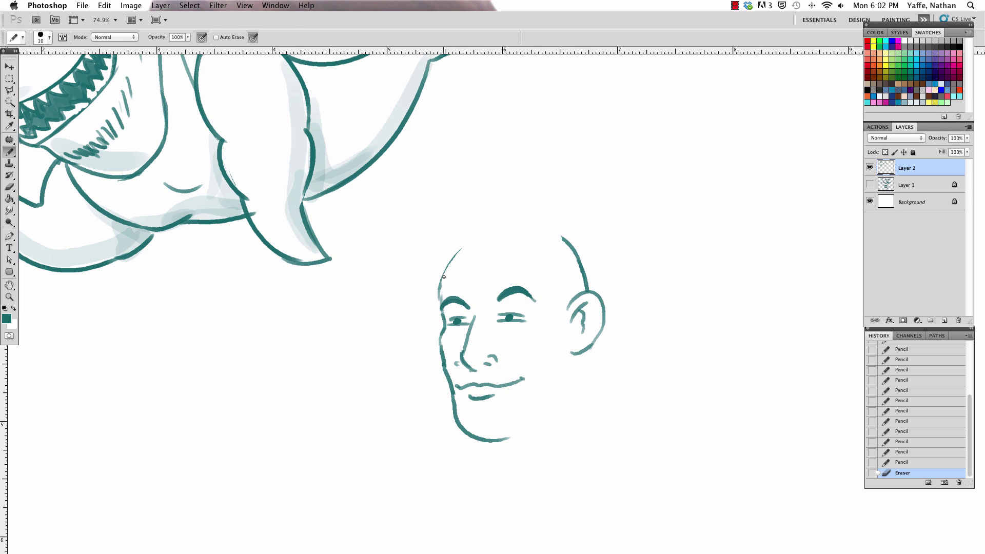
key("b")
mouse_move(440, 292)
left_mouse_down()
mouse_move(545, 224)
mouse_move(582, 259)
left_mouse_up()
key("e")
left_click_drag(547, 226, 587, 288)
key("b")
left_click_drag(565, 236, 588, 288)
Step: Erase and redraw the chin curve longer
key("e")
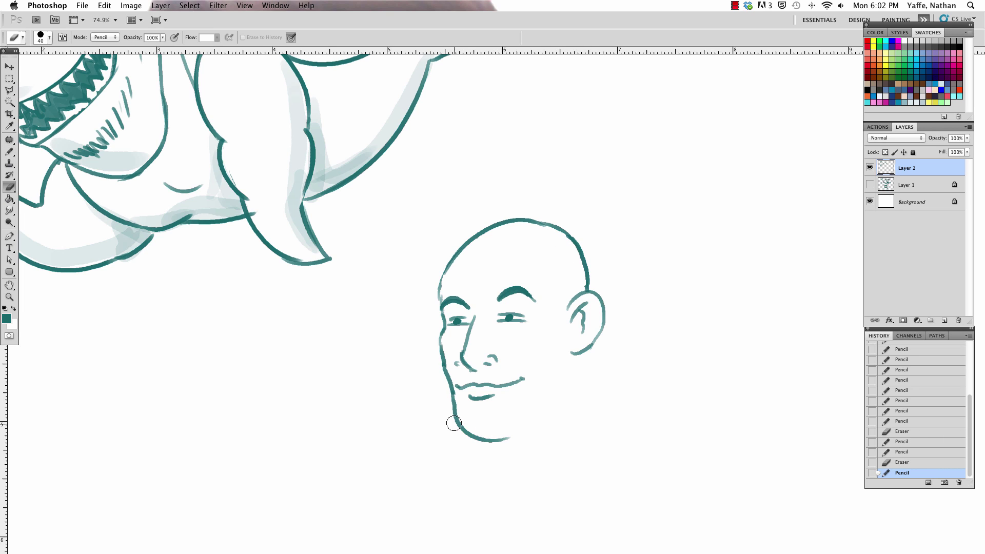
left_click_drag(450, 418, 497, 430)
key("b")
mouse_move(452, 398)
left_mouse_down()
mouse_move(474, 428)
mouse_move(461, 421)
mouse_move(492, 436)
left_mouse_up()
key("ctrl+z")
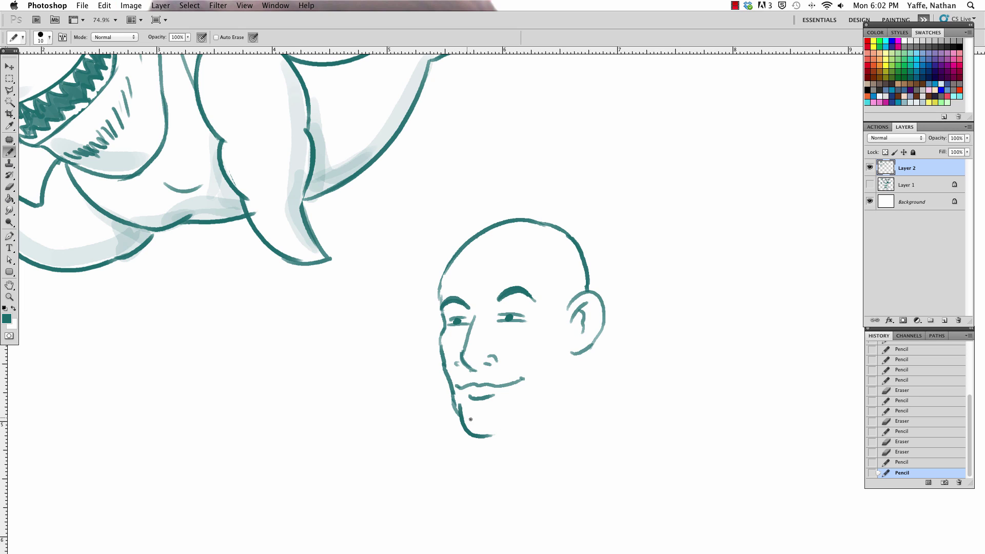
key("e")
left_click_drag(460, 401, 504, 440)
key("b")
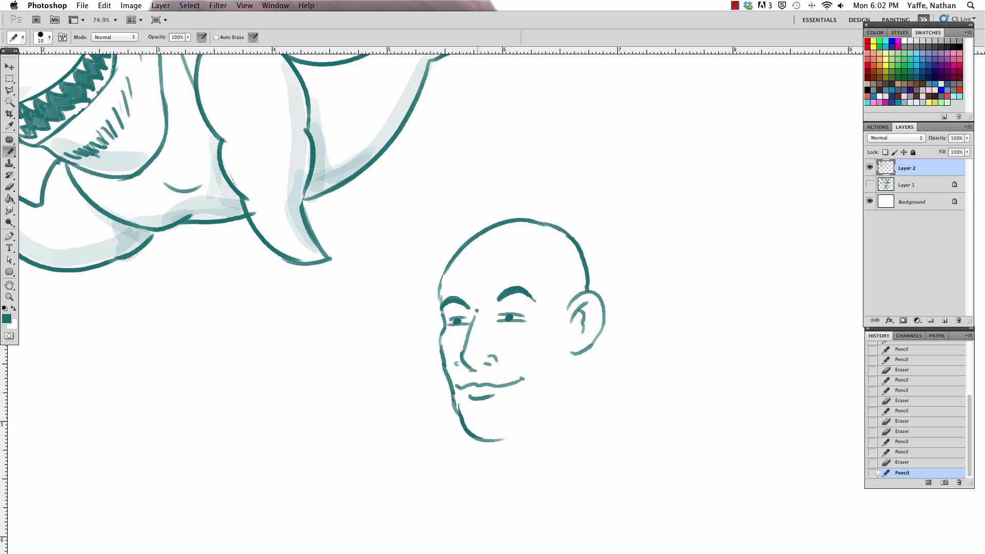
Step: Add the nose bridge, eye dashes, eyebrow marks and a stroke beside the ear
mouse_move(471, 302)
left_mouse_down()
mouse_move(475, 318)
mouse_move(540, 316)
left_mouse_up()
left_click_drag(449, 327, 455, 330)
left_click_drag(495, 298, 491, 300)
left_click_drag(604, 314, 620, 317)
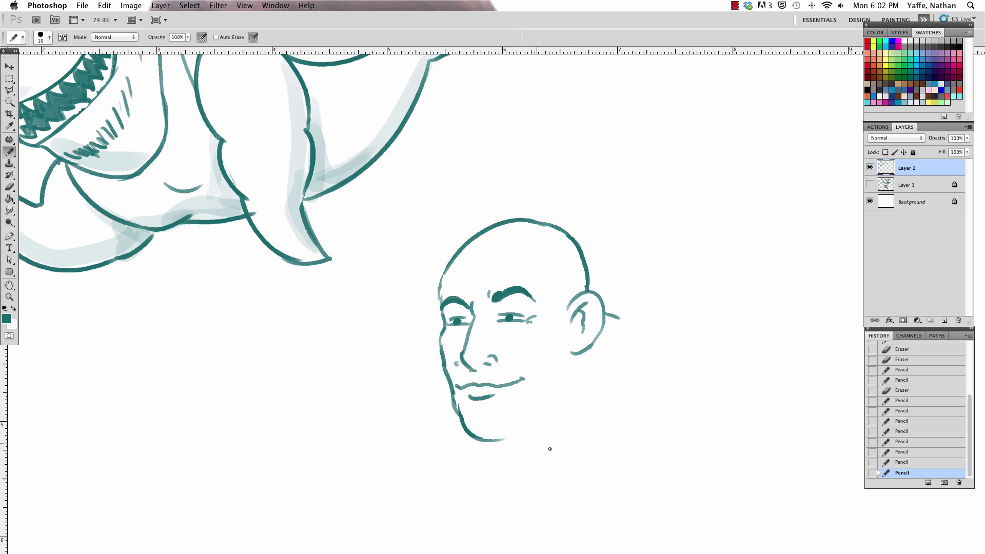
Step: Add diagonal jaw lines, extend the smile, and sketch strokes under the chin and behind the head
left_click_drag(523, 417, 567, 389)
key("ctrl+z")
left_click_drag(527, 367, 537, 381)
mouse_move(513, 435)
left_mouse_down()
mouse_move(559, 398)
mouse_move(574, 367)
left_mouse_up()
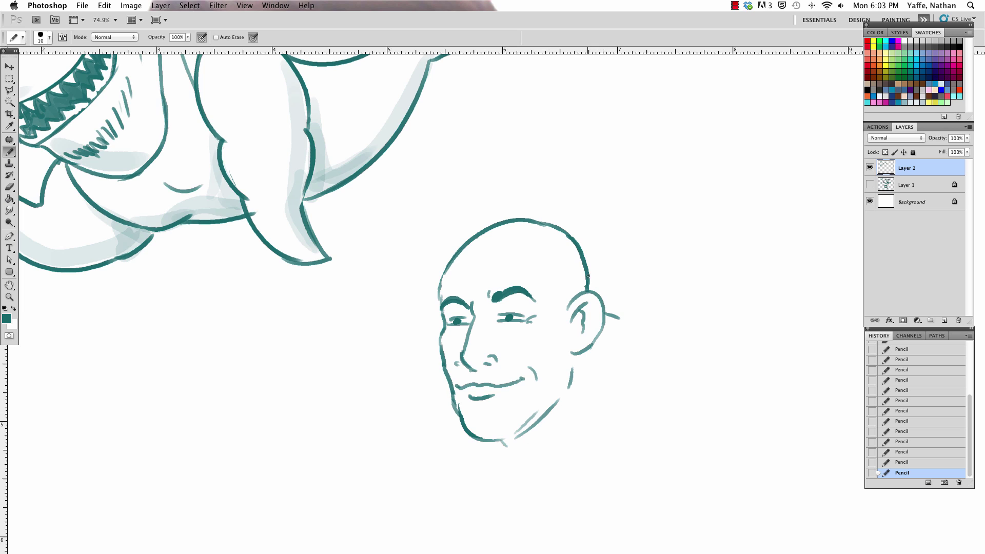
left_click_drag(587, 275, 614, 271)
left_click_drag(499, 441, 550, 454)
key("e")
mouse_move(588, 273)
left_mouse_down()
mouse_move(613, 272)
mouse_move(615, 250)
left_mouse_up()
key("b")
key("v")
Step: Marquee-select the face, nudge it left and down, then deselect
key("Left")
key("Left")
key("Left")
key("m")
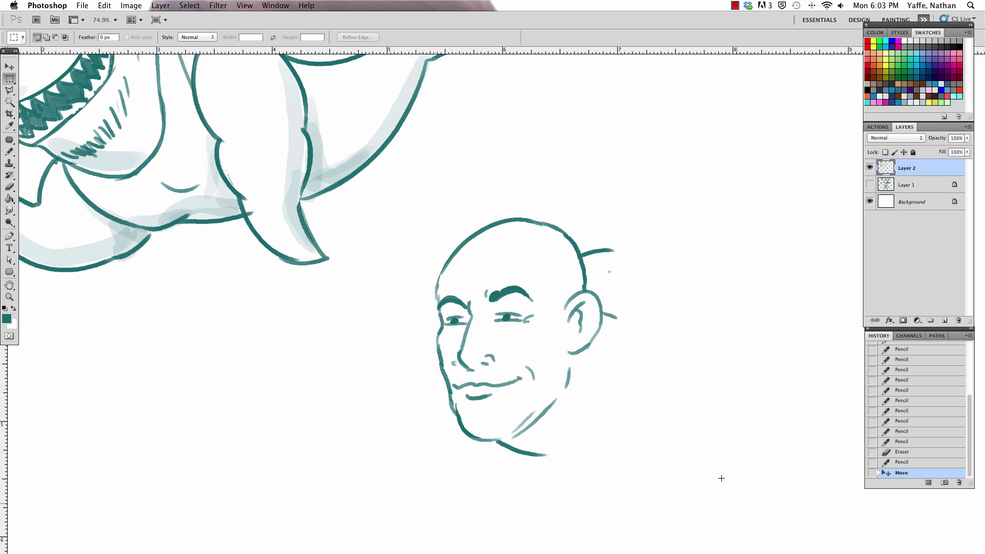
left_click_drag(383, 201, 737, 502)
key("v")
key("shift+Left")
key("shift+Left")
key("shift+Left")
key("shift+Down")
key("shift+Down")
key("shift+Down")
key("ctrl+d")
scroll(577, 296, "down", 2)
scroll(577, 296, "right", 2)
Step: Draw a tall dorsal fin rising behind the head
key("b")
left_click_drag(515, 334, 511, 331)
key("b")
left_click_drag(492, 281, 510, 308)
mouse_move(519, 270)
left_mouse_down()
mouse_move(613, 182)
mouse_move(638, 247)
left_mouse_up()
key("ctrl+z")
mouse_move(612, 183)
left_mouse_down()
mouse_move(649, 176)
mouse_move(631, 259)
left_mouse_up()
left_click_drag(635, 339, 637, 271)
Step: Redraw the lower jaw line and add gill curves beside the ear
left_click_drag(423, 402, 501, 419)
key("ctrl+z")
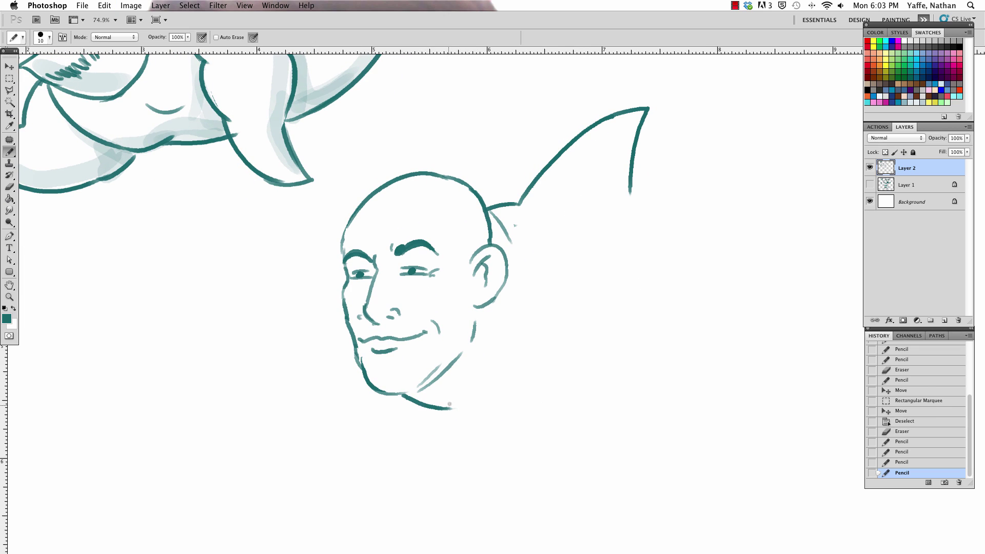
left_click_drag(445, 406, 532, 428)
key("e")
left_click_drag(486, 202, 510, 242)
key("b")
mouse_move(485, 202)
left_mouse_down()
mouse_move(517, 232)
mouse_move(489, 240)
mouse_move(516, 339)
left_mouse_up()
key("e")
key("b")
mouse_move(527, 252)
left_mouse_down()
mouse_move(524, 354)
mouse_move(554, 275)
left_mouse_up()
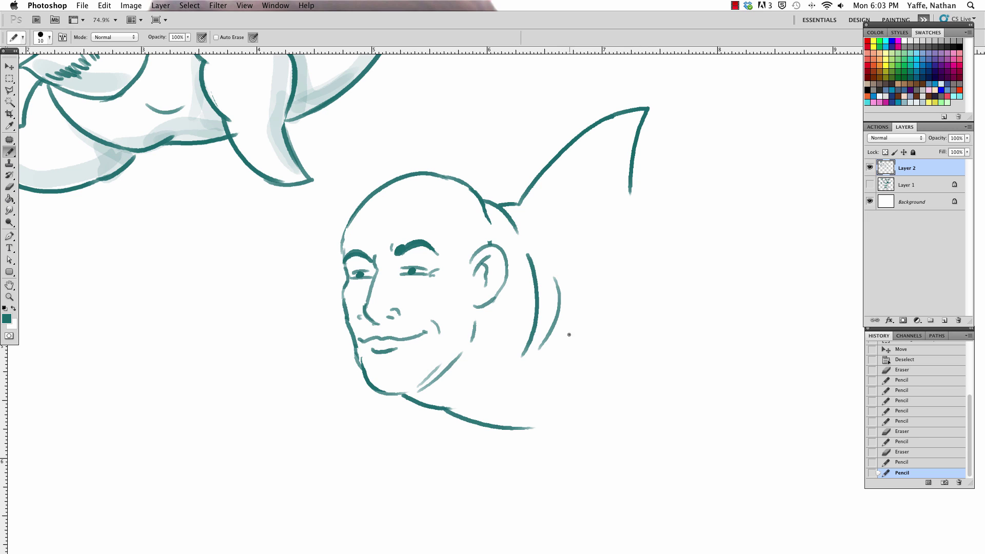
scroll(574, 330, "down", 5)
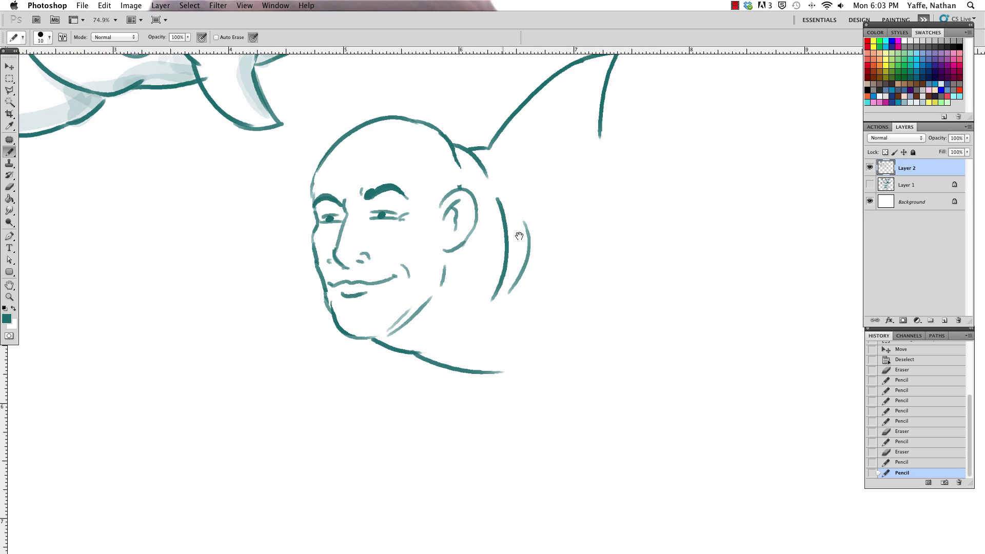
Step: Add a curve at the back of the head and redraw the jaw line lower
left_click(367, 197)
left_click(530, 329)
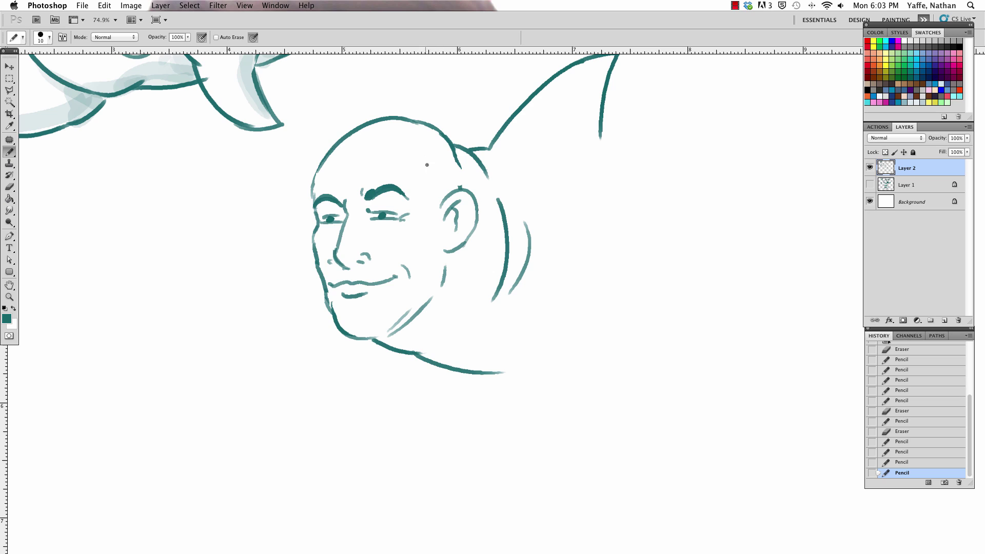
left_click_drag(426, 161, 435, 182)
mouse_move(496, 373)
left_mouse_down()
mouse_move(530, 369)
mouse_move(651, 427)
mouse_move(618, 340)
left_mouse_up()
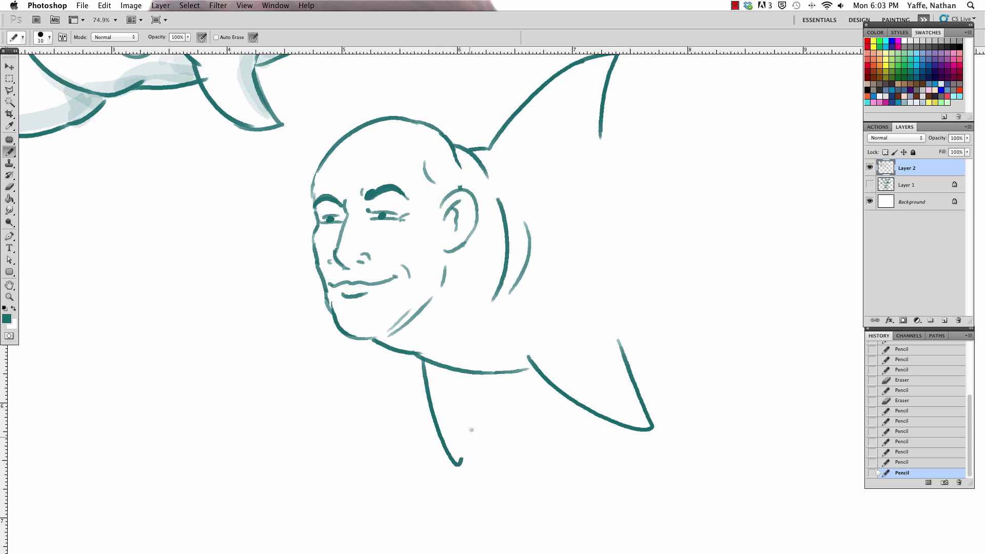
key("e")
mouse_move(526, 355)
left_mouse_down()
mouse_move(556, 388)
mouse_move(622, 354)
mouse_move(572, 362)
mouse_move(423, 347)
mouse_move(593, 359)
left_mouse_up()
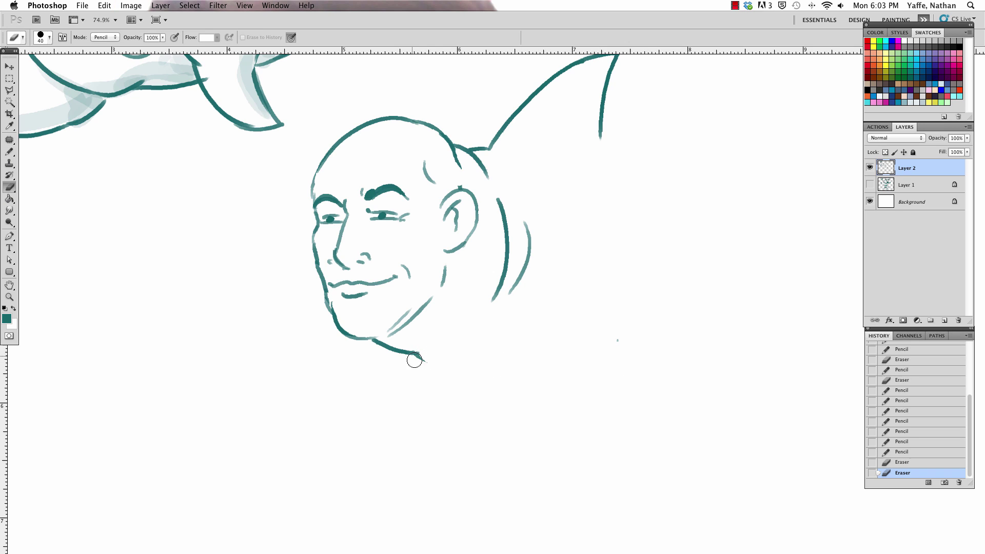
key("b")
left_click_drag(416, 356, 494, 383)
key("ctrl+z")
left_click_drag(412, 355, 482, 394)
key("e")
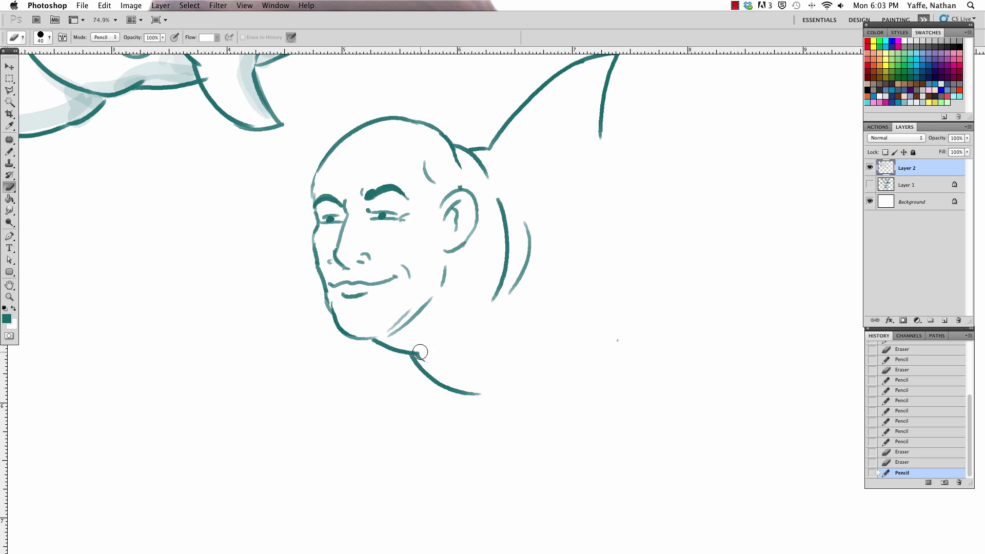
mouse_move(419, 352)
left_mouse_down()
mouse_move(464, 382)
mouse_move(527, 383)
left_mouse_up()
key("b")
Step: Draw and touch up the underbelly curve below the jaw
left_click_drag(449, 355, 584, 378)
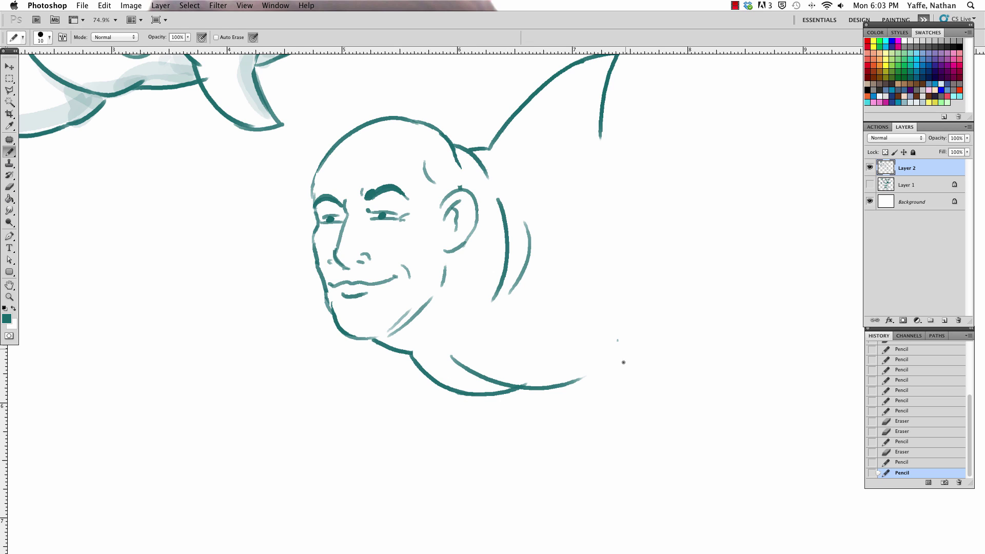
key("e")
mouse_move(607, 345)
left_mouse_down()
mouse_move(528, 377)
mouse_move(584, 360)
mouse_move(714, 428)
left_mouse_up()
left_click(586, 367)
key("b")
left_click(470, 389)
Step: Draw the large side fin and a fin below the jaw
key("ctrl+z")
left_click_drag(573, 337, 704, 428)
mouse_move(562, 296)
left_mouse_down()
mouse_move(599, 271)
mouse_move(750, 433)
left_mouse_up()
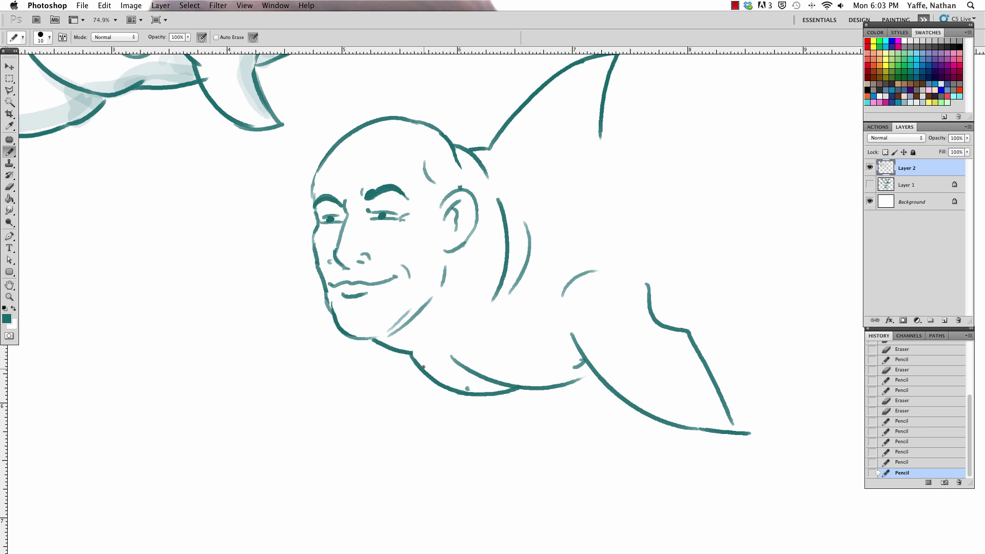
left_click_drag(422, 372, 492, 393)
key("e")
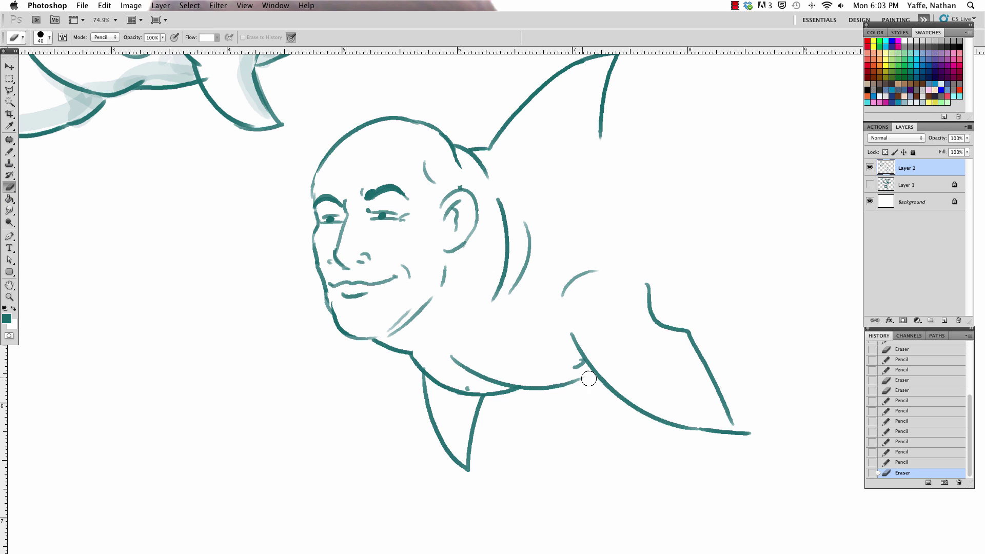
mouse_move(582, 378)
left_mouse_down()
mouse_move(573, 379)
mouse_move(598, 377)
left_mouse_up()
key("b")
Step: Draw the second shark's back line and a curve from the fin's inner corner, reshaping the fin joint
left_click_drag(702, 315, 538, 334)
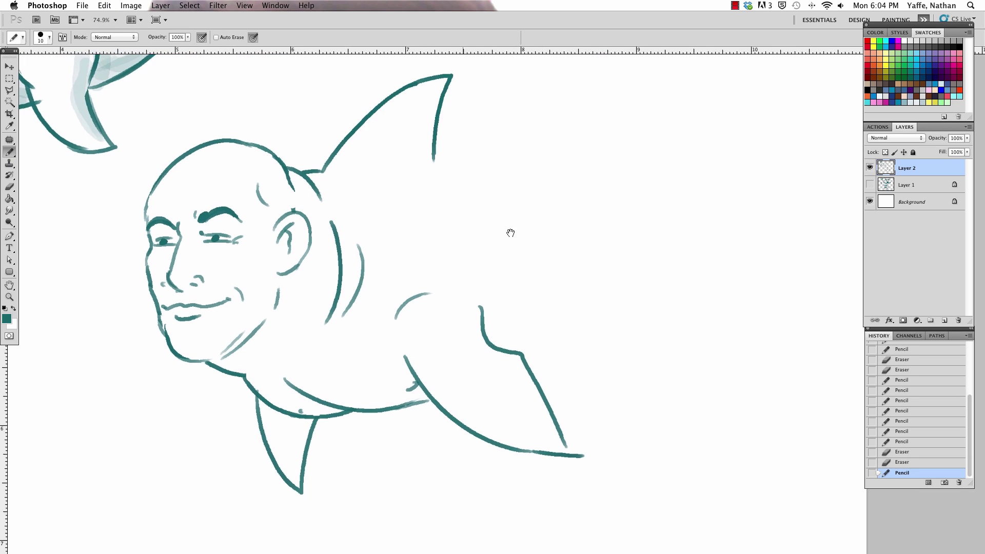
left_click_drag(433, 143, 643, 162)
left_click_drag(528, 361, 637, 338)
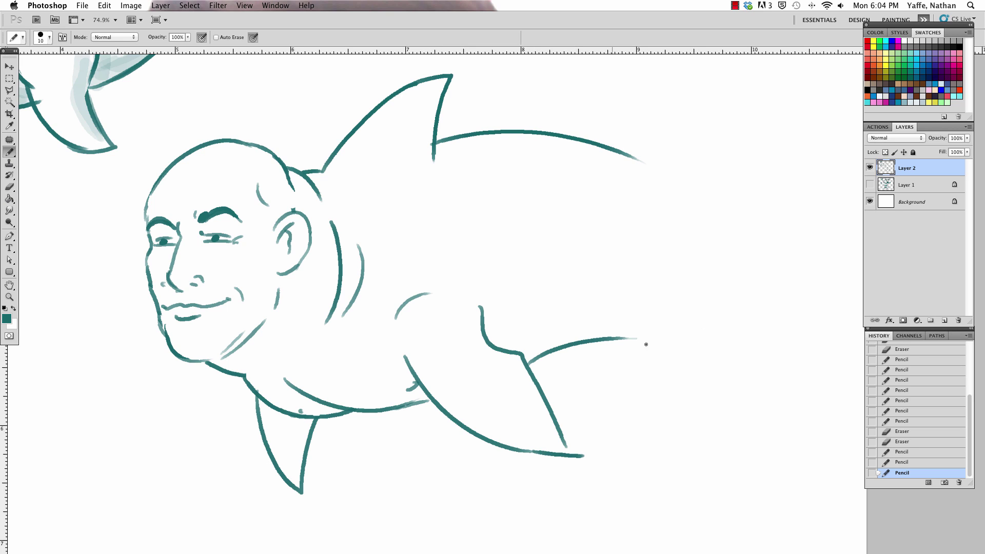
key("e")
mouse_move(528, 363)
left_mouse_down()
mouse_move(560, 346)
mouse_move(556, 319)
mouse_move(507, 327)
left_mouse_up()
key("b")
Step: Refine the fist's knuckle loops and add a tapered fin-tip stroke and a short body curve
left_click_drag(562, 309, 590, 312)
key("e")
key("b")
mouse_move(560, 346)
left_mouse_down()
mouse_move(597, 339)
mouse_move(560, 348)
left_mouse_up()
left_click_drag(596, 306, 618, 306)
left_click_drag(599, 342, 628, 329)
mouse_move(485, 327)
left_mouse_down()
mouse_move(507, 332)
mouse_move(484, 286)
mouse_move(543, 268)
mouse_move(611, 273)
left_mouse_up()
Step: Redraw the line right of the fist and run a shorter back curve toward the tail
key("e")
mouse_move(597, 336)
left_mouse_down()
mouse_move(633, 337)
mouse_move(622, 326)
mouse_move(704, 344)
left_mouse_up()
key("b")
left_click_drag(635, 158, 744, 253)
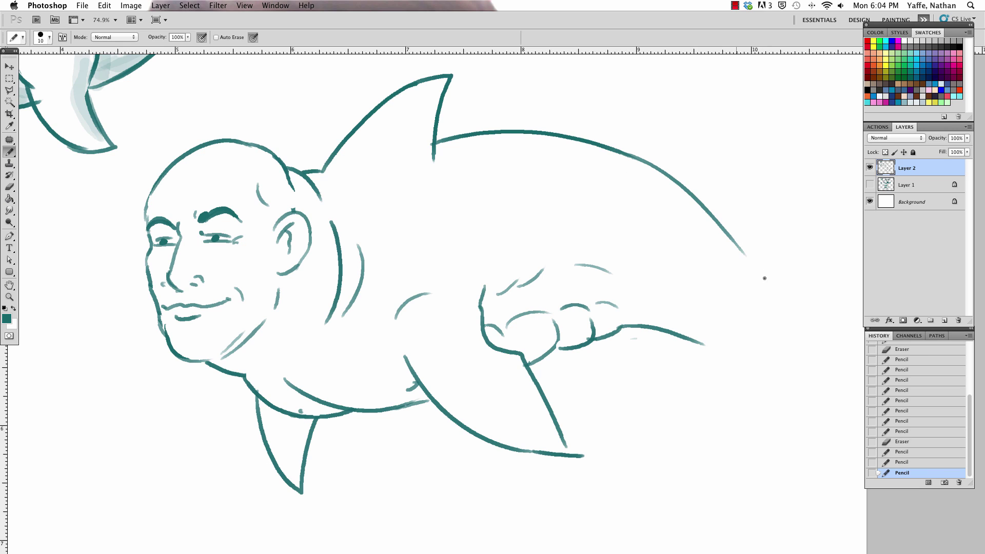
key("ctrl+z")
left_click_drag(617, 152, 728, 256)
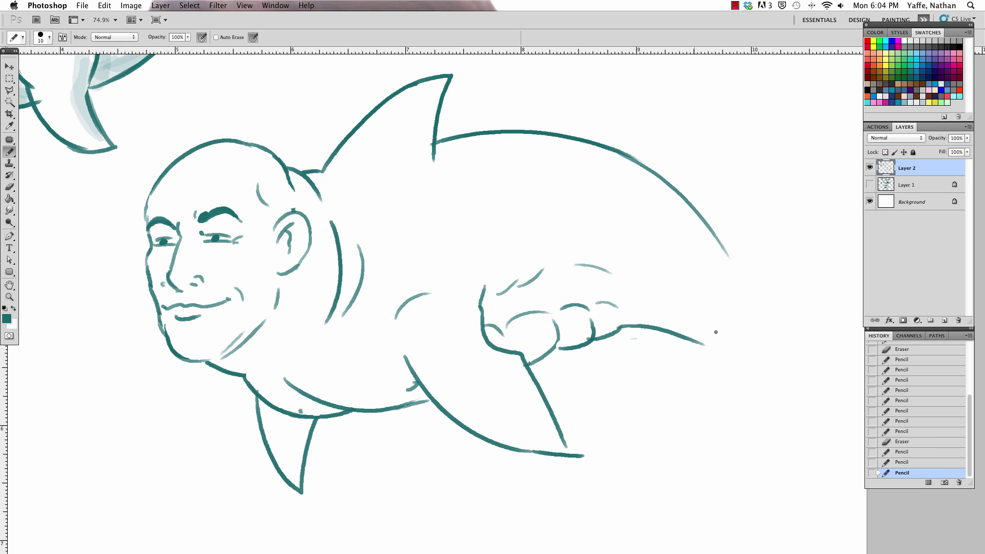
Step: Erase the stray tail stroke, draw new tail fin edges and trim the belly line end
key("e")
left_click_drag(642, 329, 645, 320)
key("b")
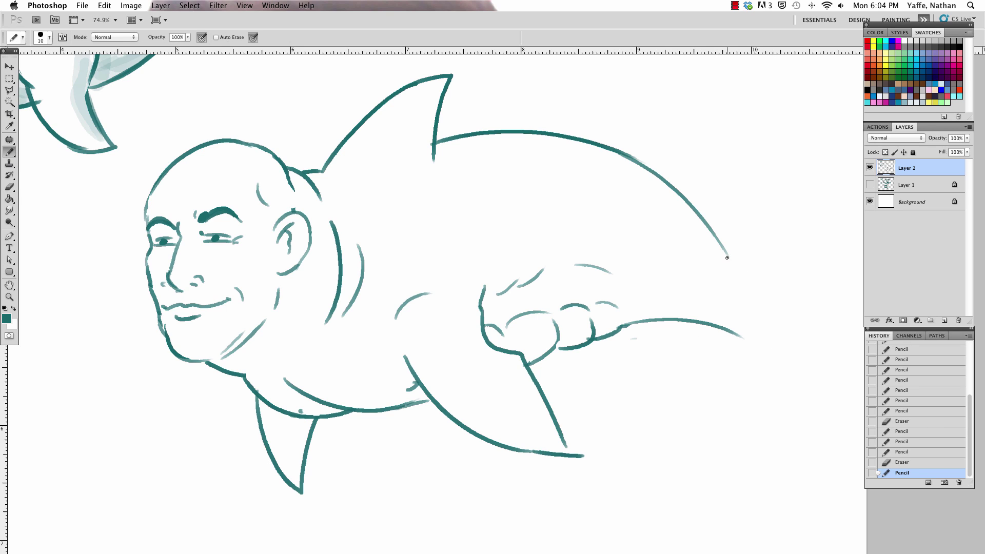
left_click_drag(732, 265, 862, 271)
left_click_drag(742, 374, 862, 279)
key("e")
key("b")
mouse_move(727, 332)
left_mouse_down()
mouse_move(706, 323)
mouse_move(743, 382)
mouse_move(812, 301)
mouse_move(858, 278)
left_mouse_up()
key("e")
Step: Add a short stroke near the lower fin and redraw the tail's lower edge shorter
key("v")
left_click_drag(771, 321, 625, 331)
key("b")
left_click_drag(280, 362, 301, 380)
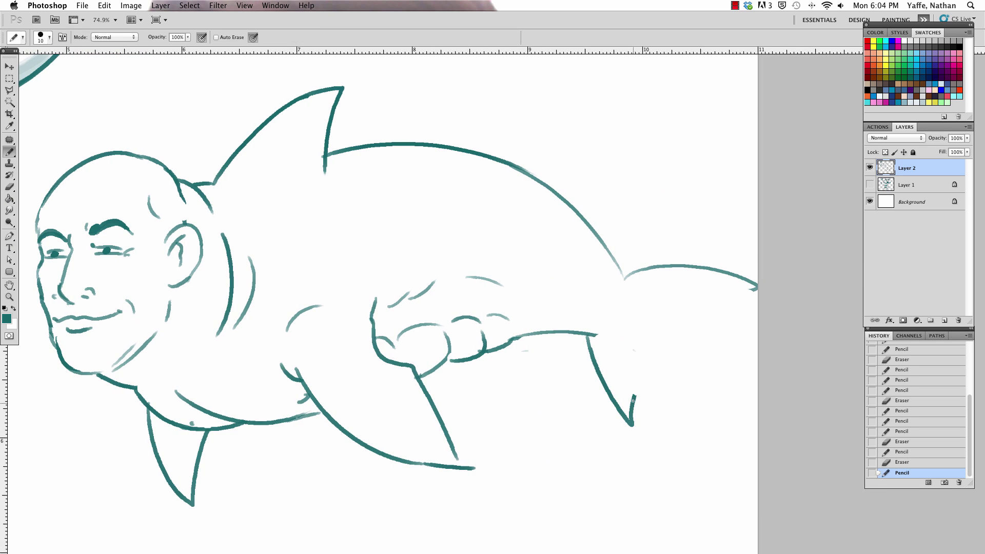
left_click_drag(633, 400, 737, 301)
key("ctrl+z")
mouse_move(631, 399)
left_mouse_down()
mouse_move(689, 313)
mouse_move(737, 300)
left_mouse_up()
Step: Extend the back line into the tail and zoom out to see the whole shark
key("e")
left_click_drag(625, 276, 754, 286)
key("b")
mouse_move(613, 262)
left_mouse_down()
mouse_move(627, 290)
mouse_move(794, 287)
left_mouse_up()
key("ctrl+minus")
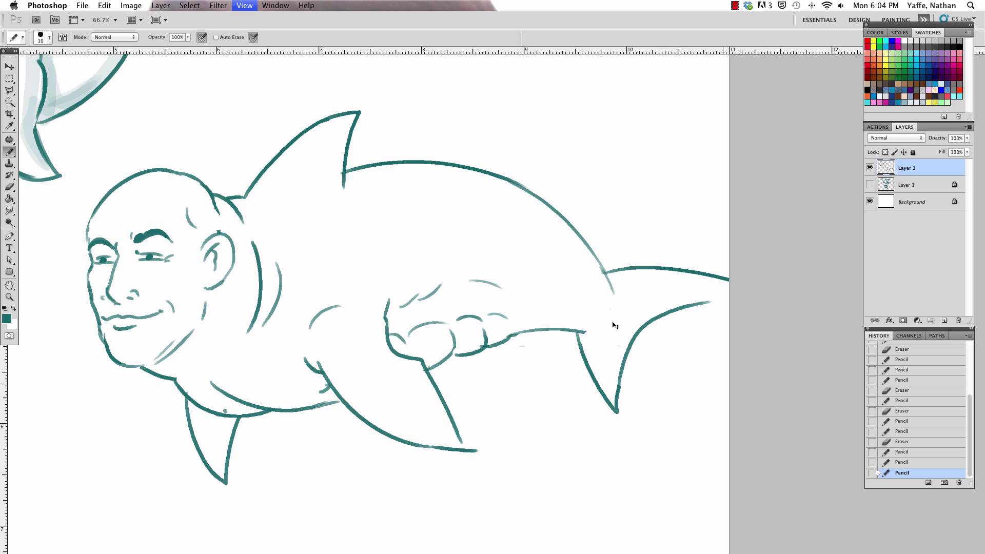
key("a")
Step: Enclose the whole second shark in a Polygonal Lasso selection
key("l")
left_click(363, 89)
left_click(110, 157)
left_click(55, 290)
left_click(88, 449)
left_click(577, 512)
left_click(685, 457)
left_click(759, 332)
left_click(721, 187)
left_click(591, 103)
left_click(362, 84)
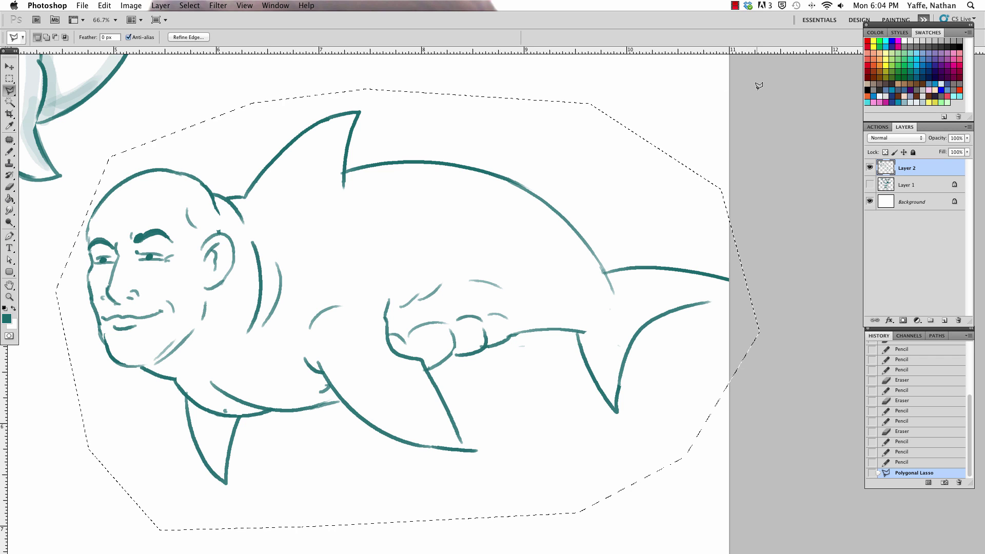
Step: Scale the selected shark down slightly, commit the resize and deselect
key("v")
left_click_drag(760, 90, 686, 135)
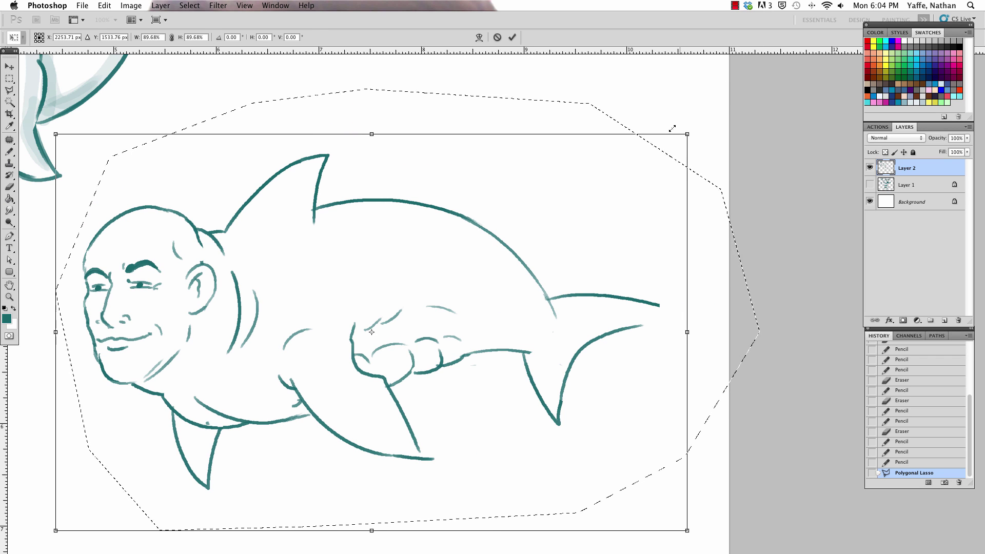
key("Return")
key("z")
key("ctrl+d")
Step: Zoom in on the tail and extend both tail edges to a sharp tip
mouse_move(606, 333)
left_mouse_down()
mouse_move(654, 300)
mouse_move(837, 308)
left_mouse_up()
key("b")
mouse_move(723, 263)
left_mouse_down()
mouse_move(809, 308)
mouse_move(787, 312)
left_mouse_up()
key("e")
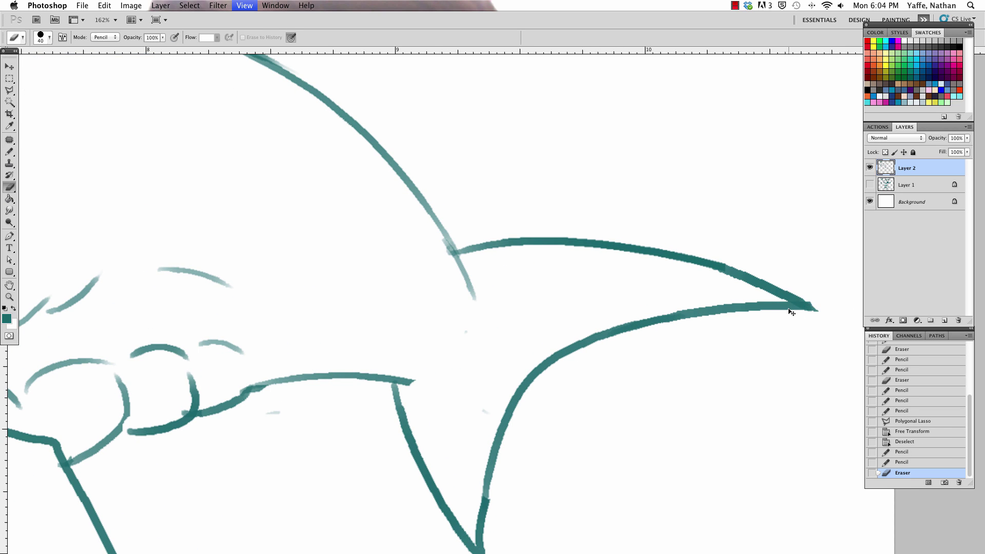
Step: Touch up the fin line tips and redraw the lower fin line
key("ctrl+minus")
key("ctrl+minus")
key("ctrl+minus")
key("ctrl+minus")
left_click(397, 409)
key("b")
left_click(395, 409)
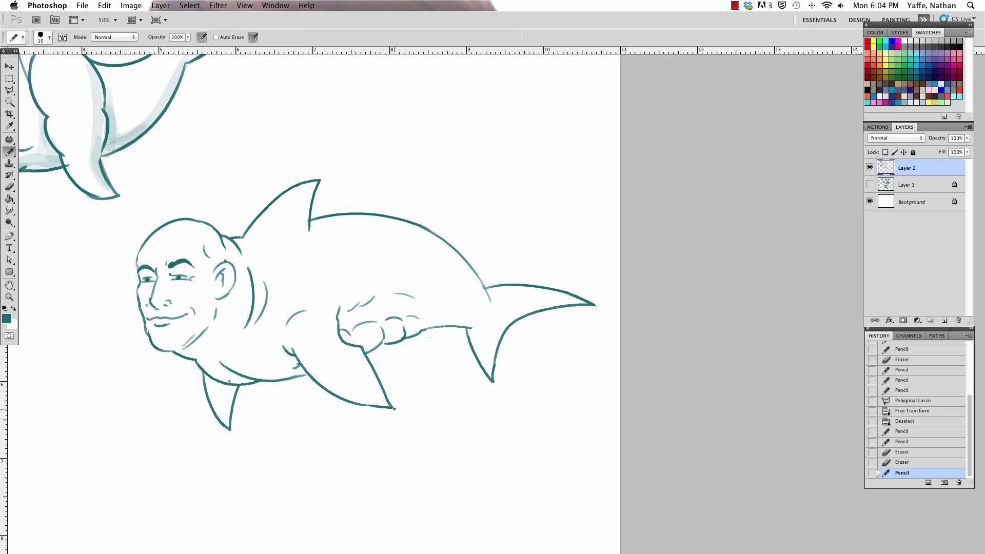
key("e")
left_click_drag(221, 372, 239, 387)
key("b")
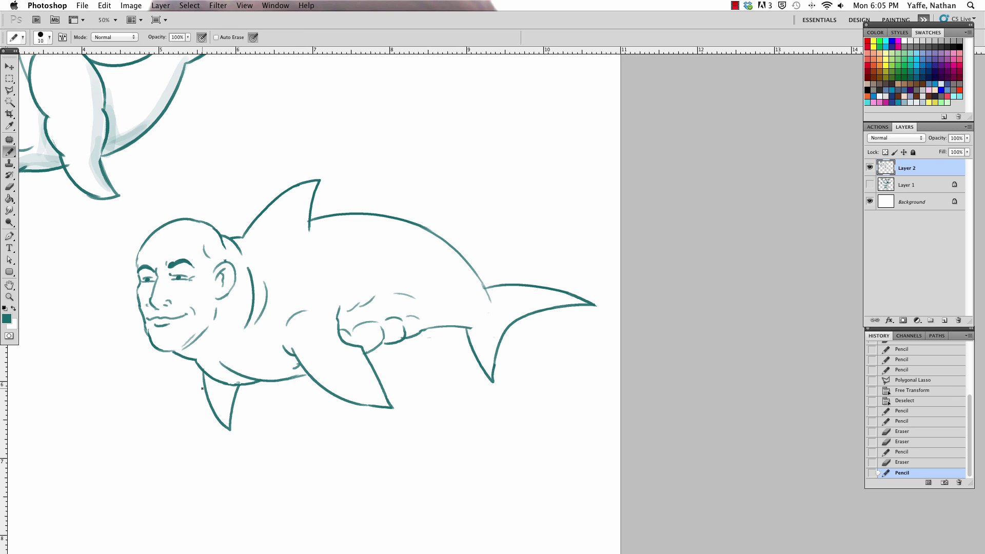
Step: Zoom in slightly and erase the old dorsal fin and its base
key("e")
left_click(309, 226)
key("z")
left_click_drag(326, 205, 345, 158)
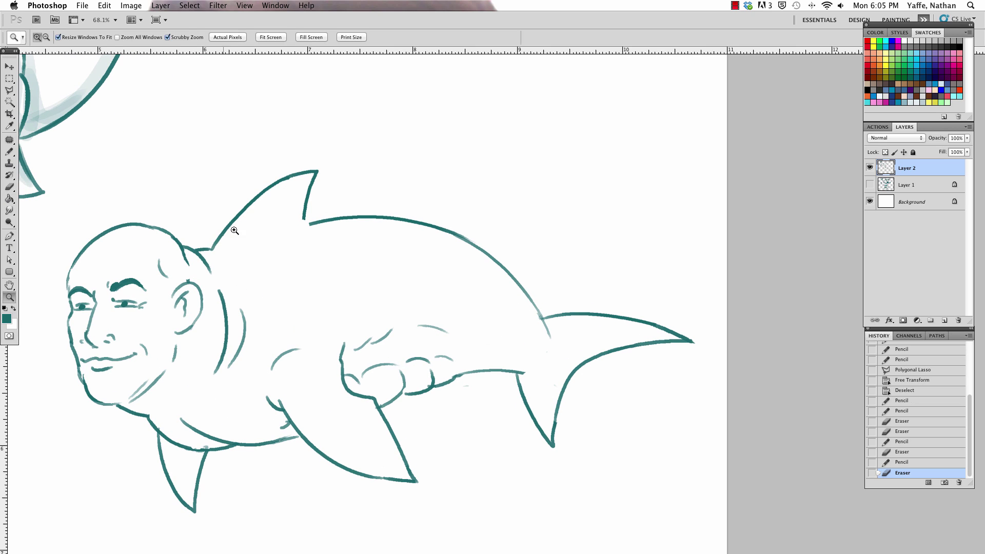
key("e")
left_click_drag(228, 234, 244, 229)
key("b")
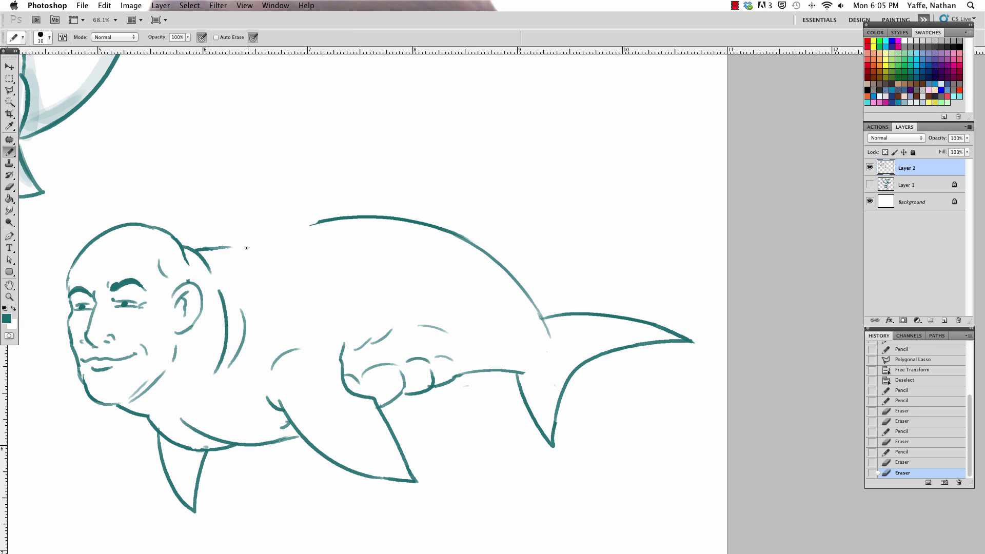
Step: Redraw the back line with a taller dorsal fin, its trailing edge and a lower-fin stroke
mouse_move(197, 250)
left_mouse_down()
mouse_move(243, 246)
mouse_move(309, 134)
mouse_move(324, 126)
left_mouse_up()
mouse_move(323, 128)
left_mouse_down()
mouse_move(312, 222)
mouse_move(323, 221)
mouse_move(304, 225)
left_mouse_up()
key("ctrl+z")
left_click_drag(309, 182, 314, 202)
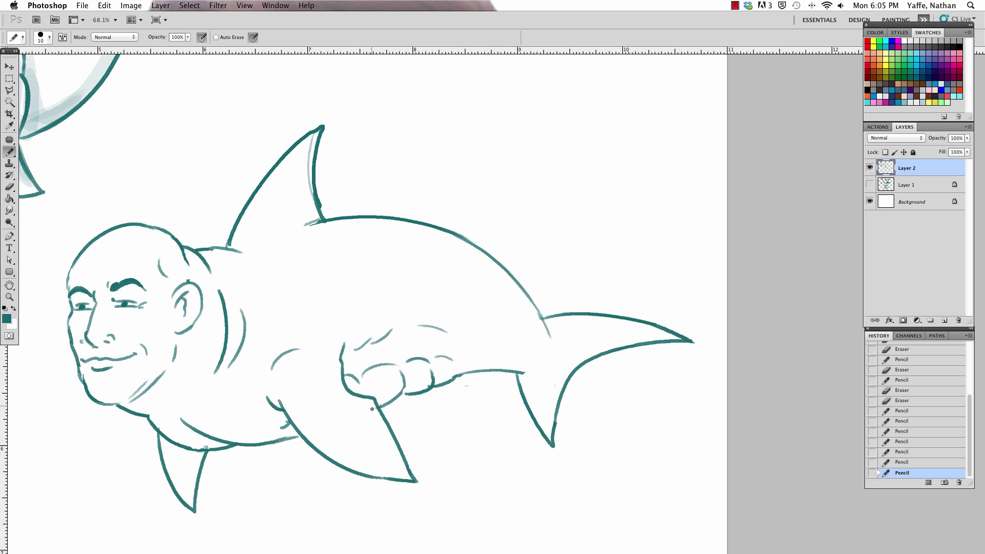
left_click_drag(372, 410, 406, 465)
scroll(630, 396, "down", 2)
scroll(631, 395, "left", 4)
Step: Add a pectoral fin curve and draw bubbles in front of the shark's head
key("e")
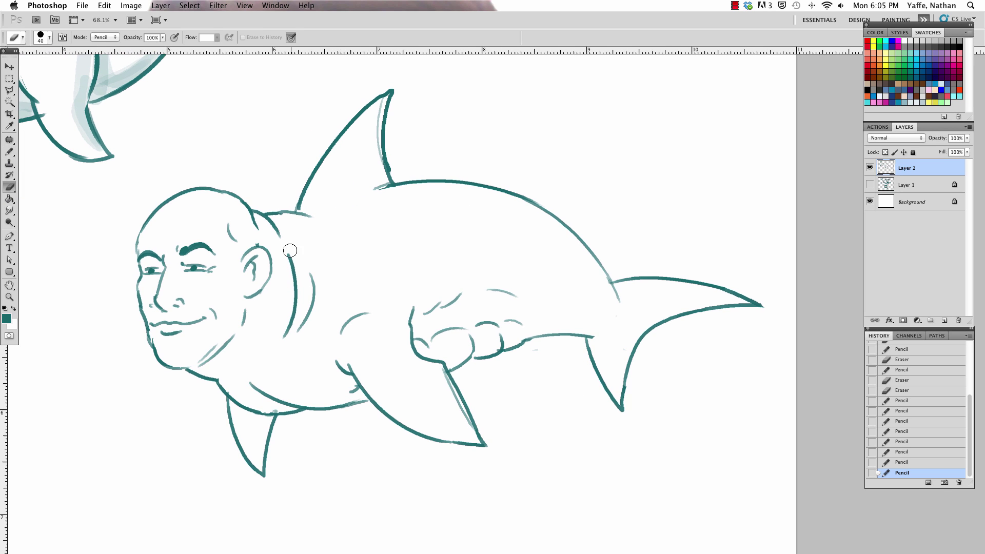
key("b")
left_click_drag(319, 266, 318, 321)
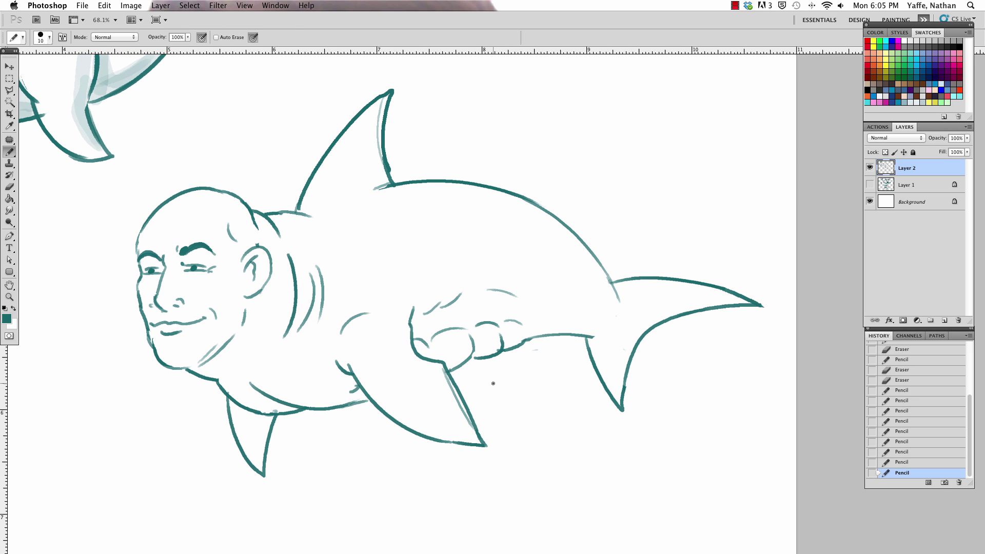
mouse_move(95, 219)
left_mouse_down()
mouse_move(118, 207)
mouse_move(73, 247)
left_mouse_up()
key("e")
key("b")
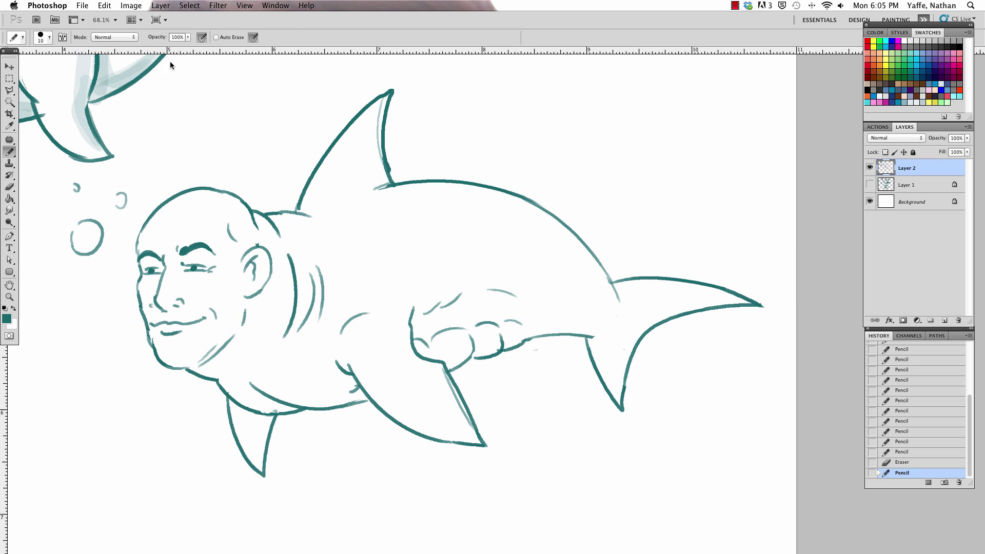
Step: Lower the pencil opacity and shade the eyes and lower lip in light teal
left_click(180, 36)
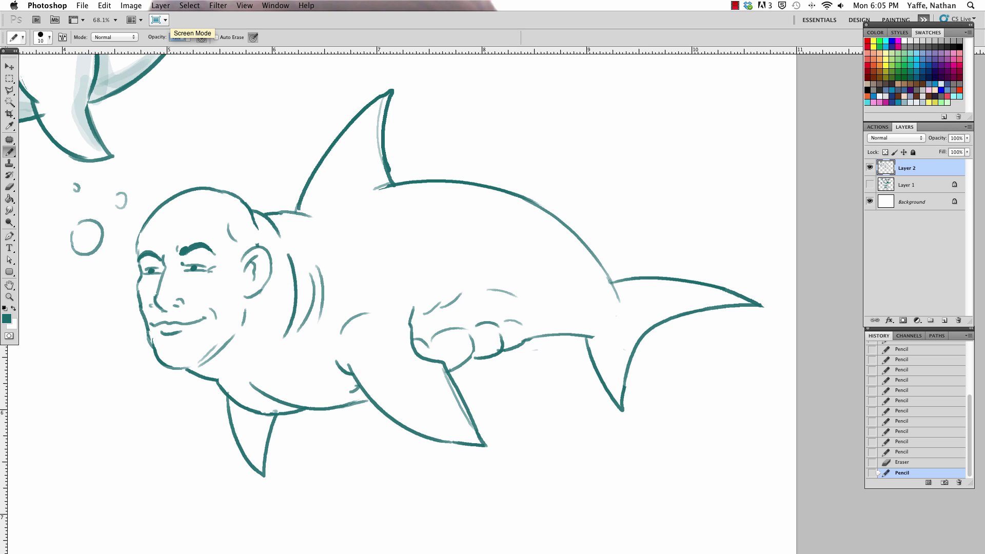
type("45")
key("Return")
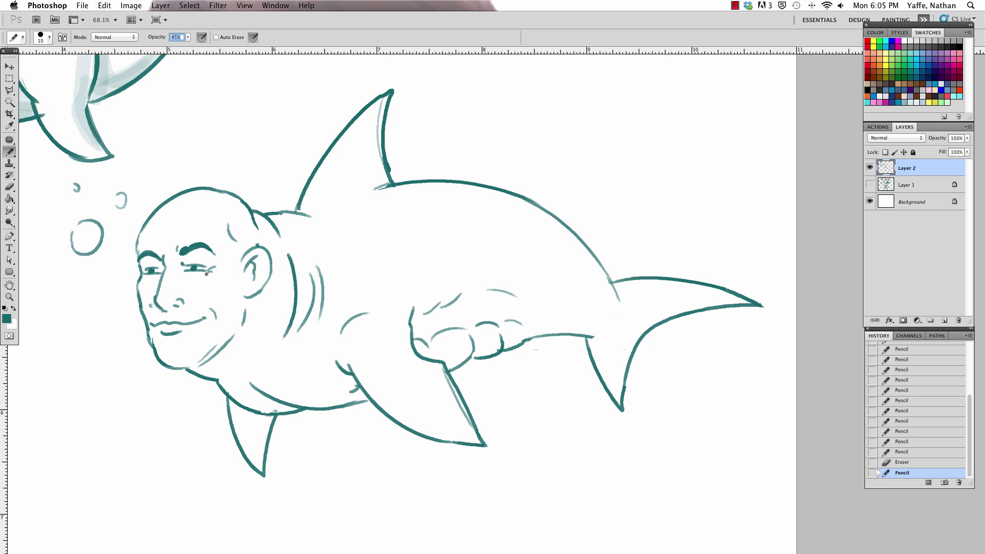
left_click(186, 36)
left_click_drag(146, 262, 216, 264)
left_click_drag(157, 330, 182, 330)
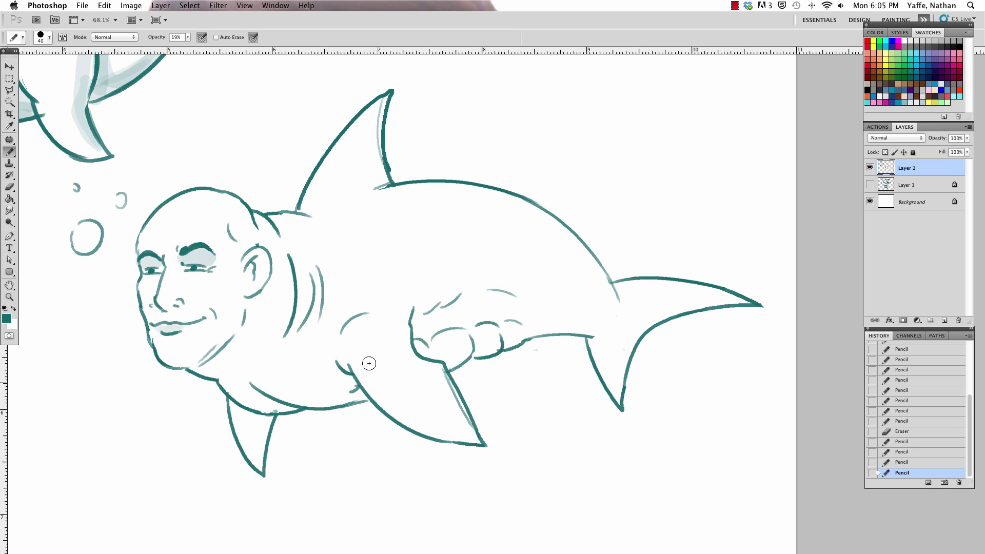
Step: Shade the lower fin top, belly, pectoral fin edge, knuckle bumps and under the chin
left_click_drag(229, 401, 274, 422)
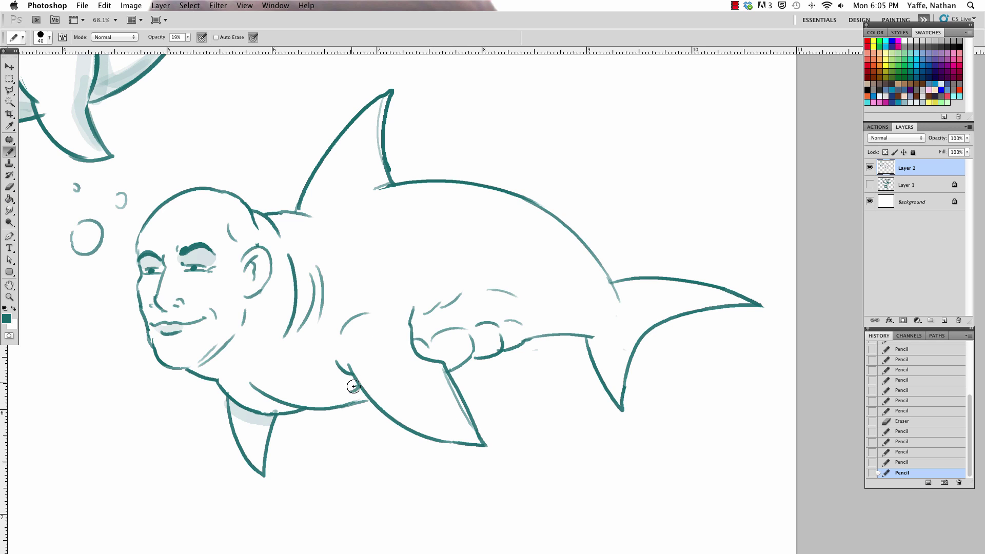
left_click_drag(352, 383, 295, 408)
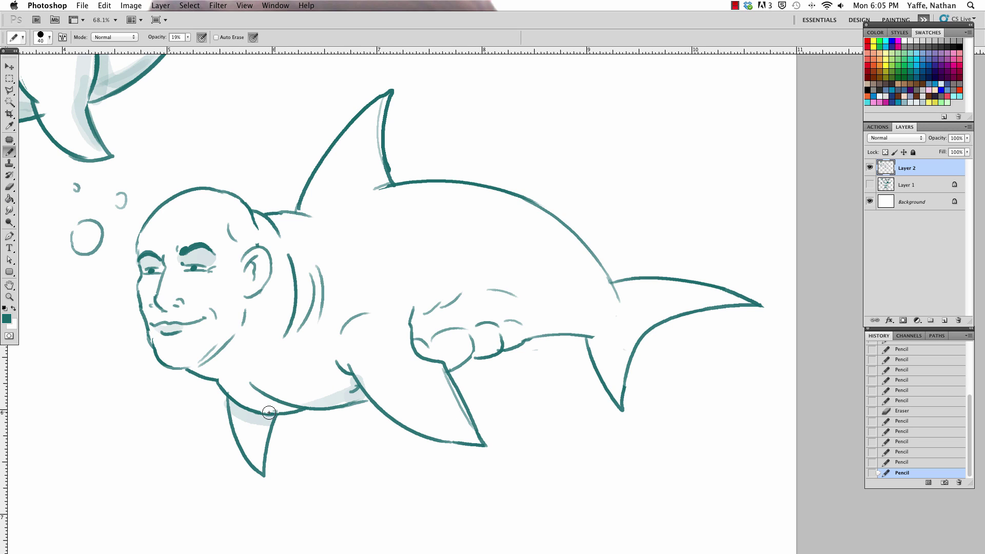
left_click_drag(410, 327, 475, 441)
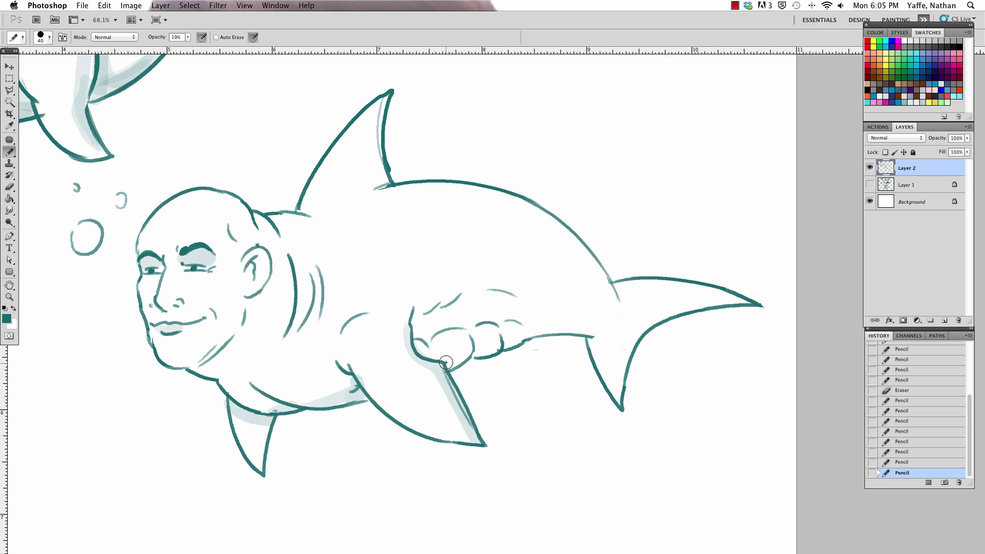
mouse_move(446, 366)
left_mouse_down()
mouse_move(465, 332)
mouse_move(593, 335)
mouse_move(617, 403)
left_mouse_up()
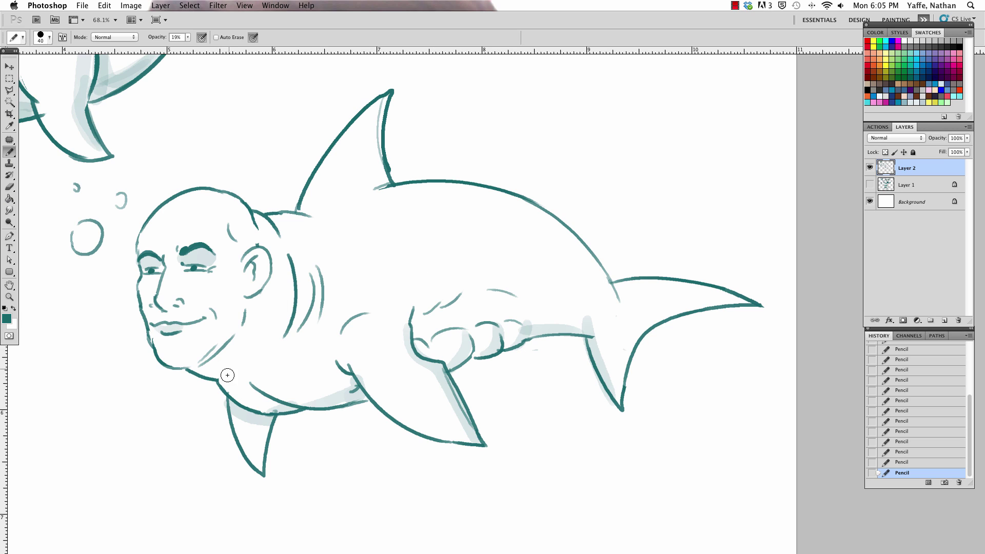
left_click_drag(159, 355, 207, 362)
Step: Remove stray shading near the mouth and shade the chin, gill lines and neck
key("e")
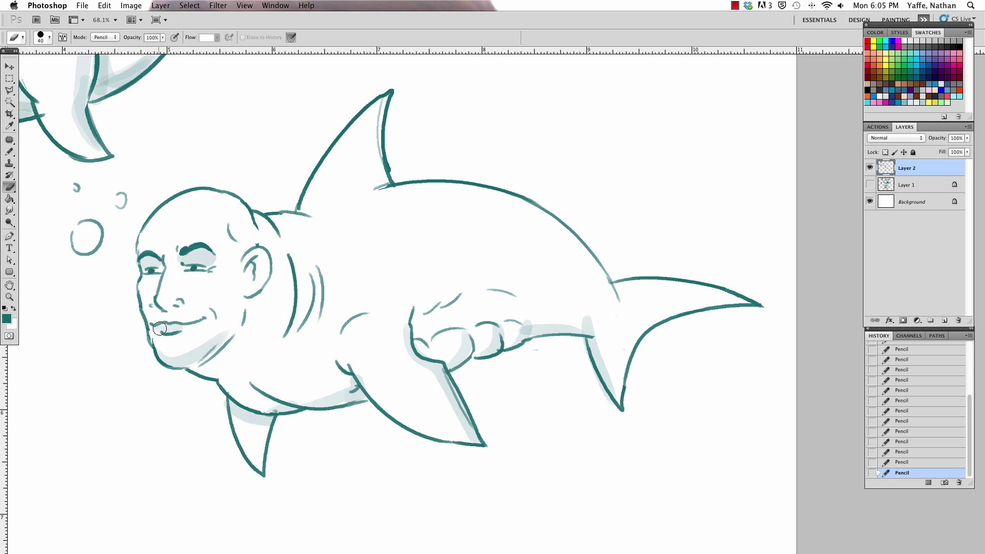
mouse_move(160, 329)
left_mouse_down()
mouse_move(210, 340)
mouse_move(258, 310)
left_mouse_up()
key("b")
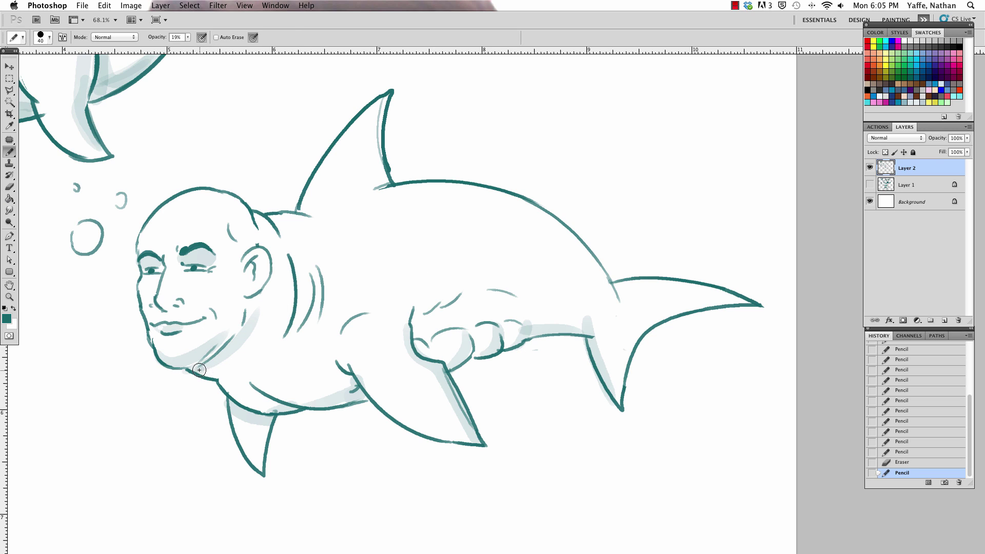
mouse_move(199, 370)
left_mouse_down()
mouse_move(235, 366)
mouse_move(263, 344)
left_mouse_up()
left_click_drag(294, 250, 284, 350)
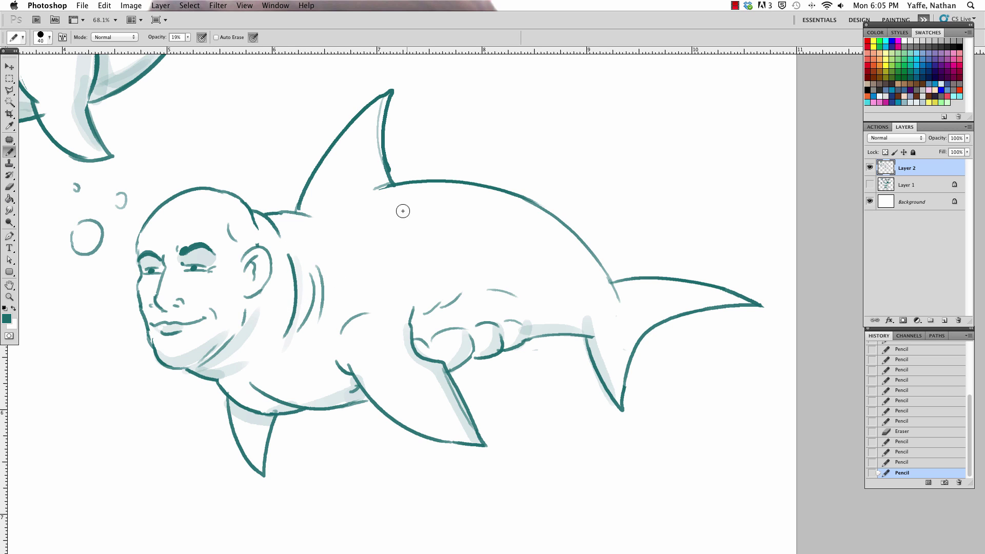
left_click_drag(296, 253, 284, 331)
mouse_move(217, 379)
left_mouse_down()
mouse_move(260, 403)
mouse_move(343, 401)
left_mouse_up()
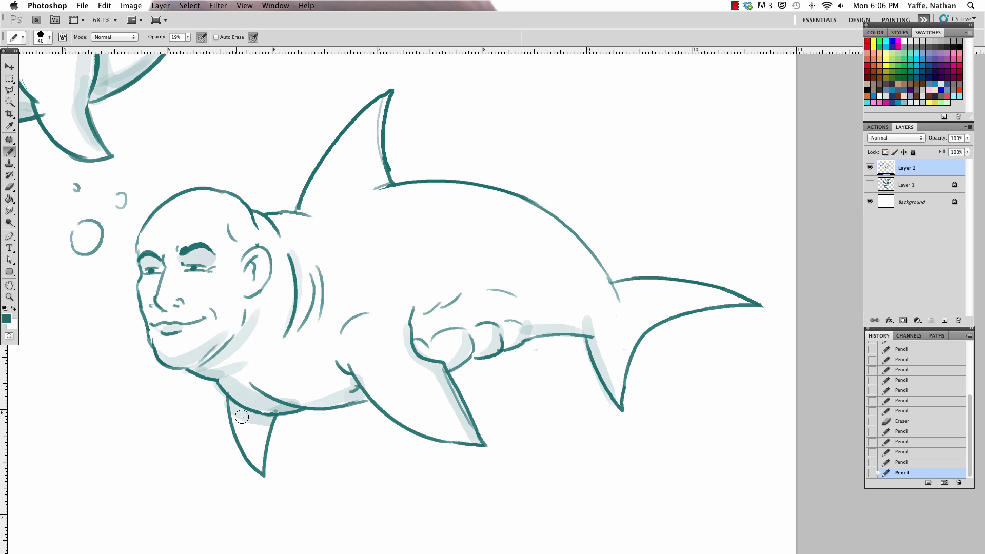
Step: Redo the lower fin shading and rework the belly shading
left_click_drag(238, 414, 265, 472)
key("ctrl+z")
left_click_drag(241, 409, 264, 460)
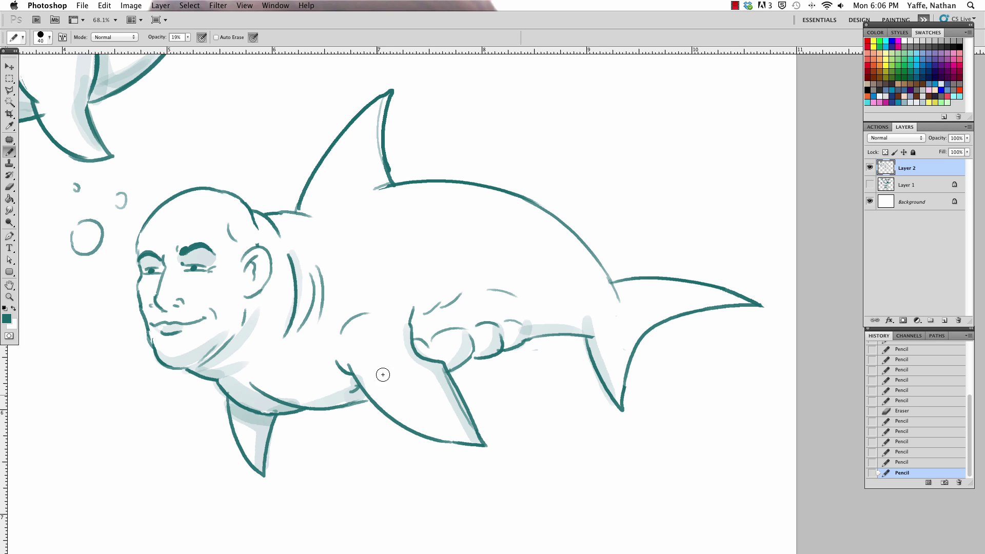
key("e")
left_click_drag(368, 383, 358, 367)
key("b")
left_click_drag(234, 380, 332, 402)
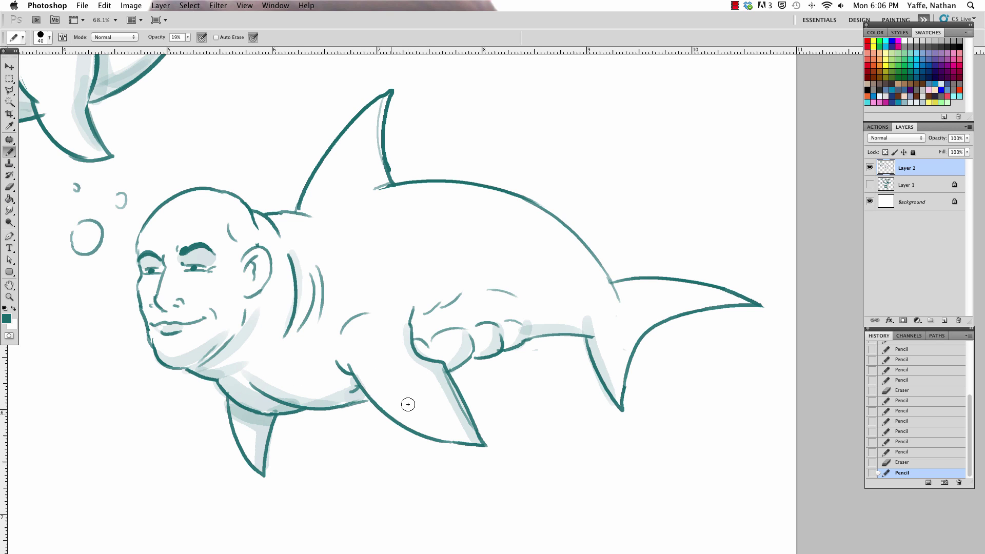
Step: Shade the fin base, lower body and dorsal fin edge, and touch up eyebrow, smile and nose
left_click_drag(419, 350, 445, 363)
left_click_drag(465, 285, 525, 304)
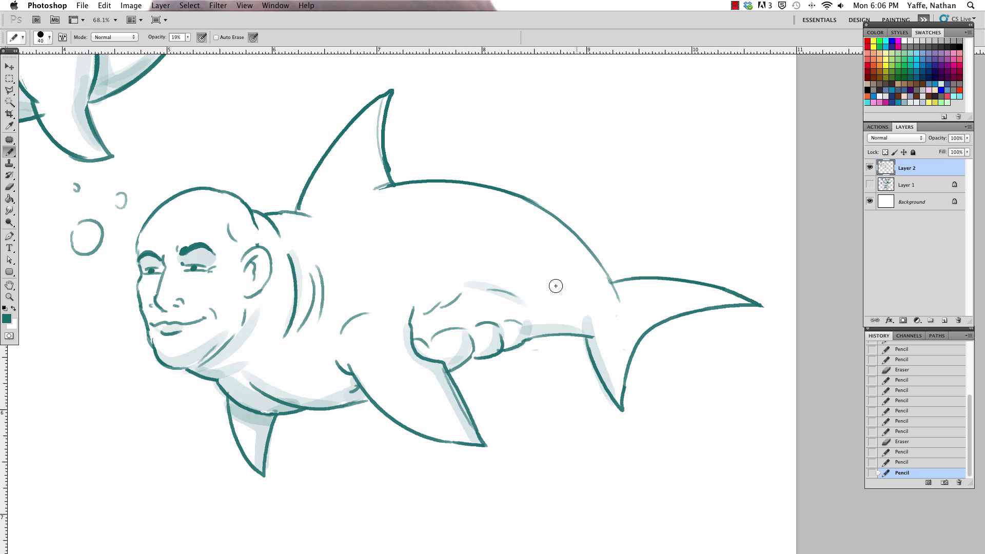
left_click_drag(378, 100, 387, 184)
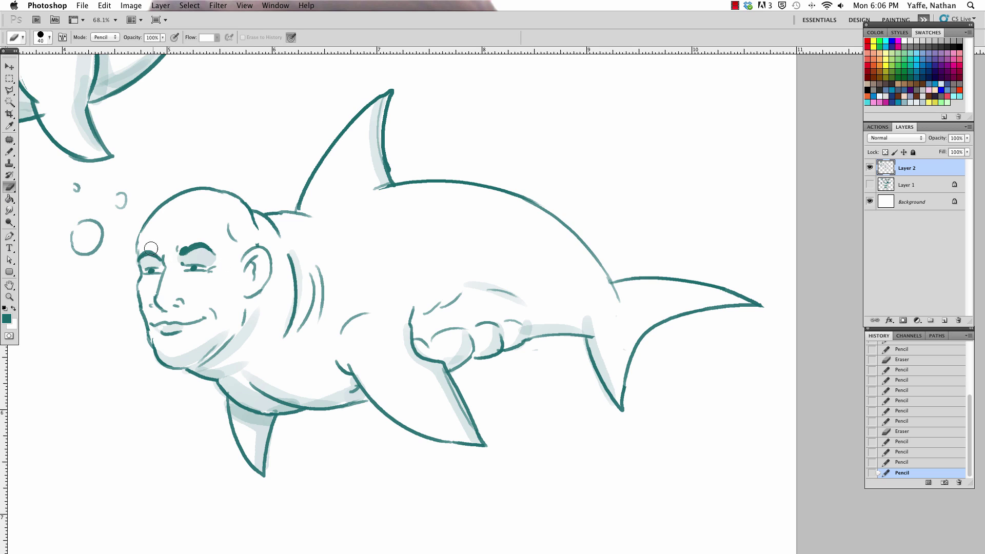
left_click_drag(140, 255, 163, 251)
key("e")
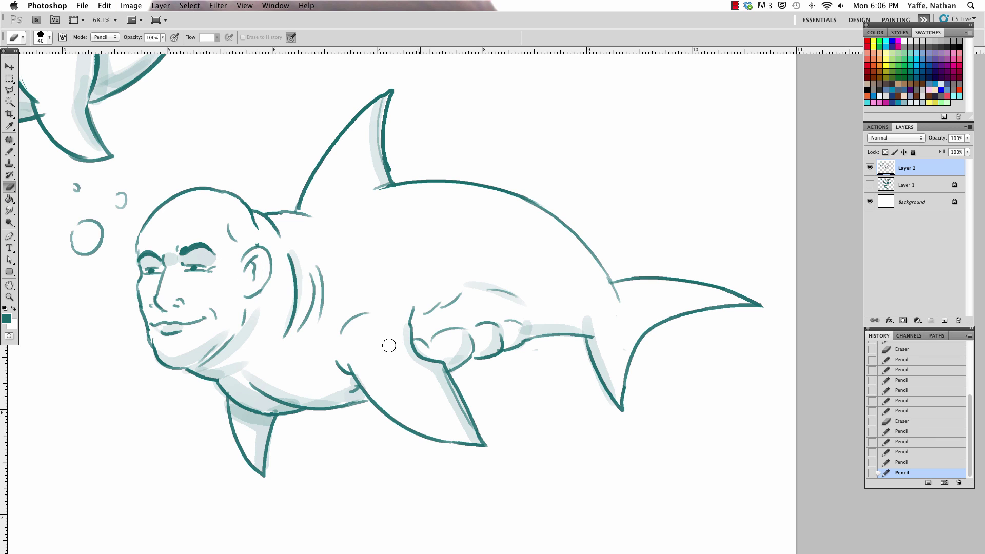
key("b")
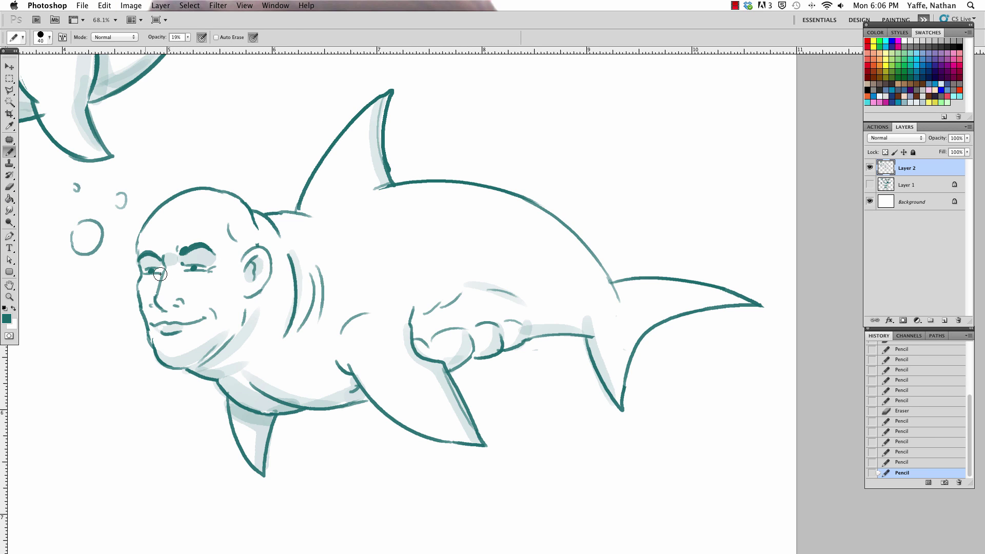
mouse_move(211, 319)
left_mouse_down()
mouse_move(215, 312)
mouse_move(159, 312)
left_mouse_up()
key("ctrl+minus")
key("ctrl+minus")
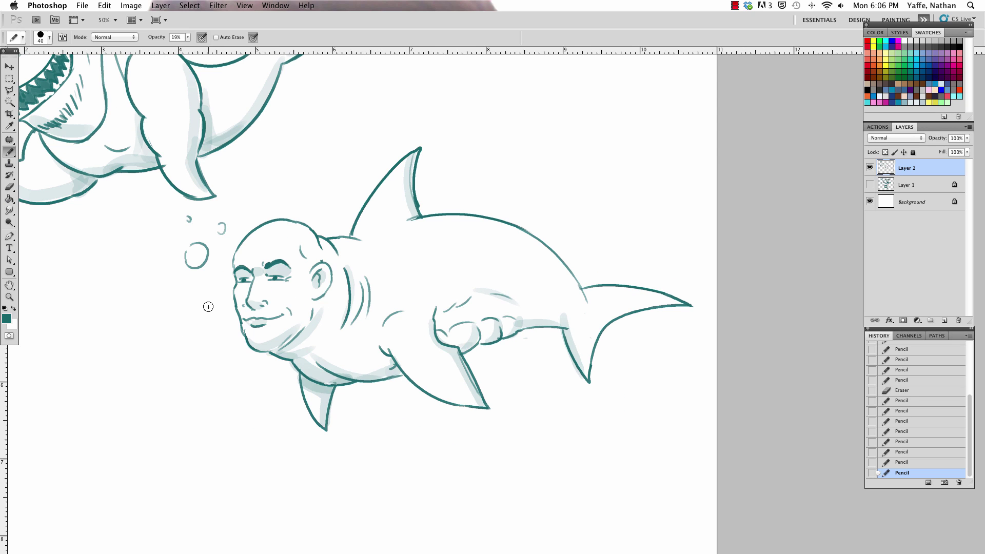
Step: Zoom in on the second shark and raise the pencil opacity to 100%
left_click_drag(581, 359, 597, 388)
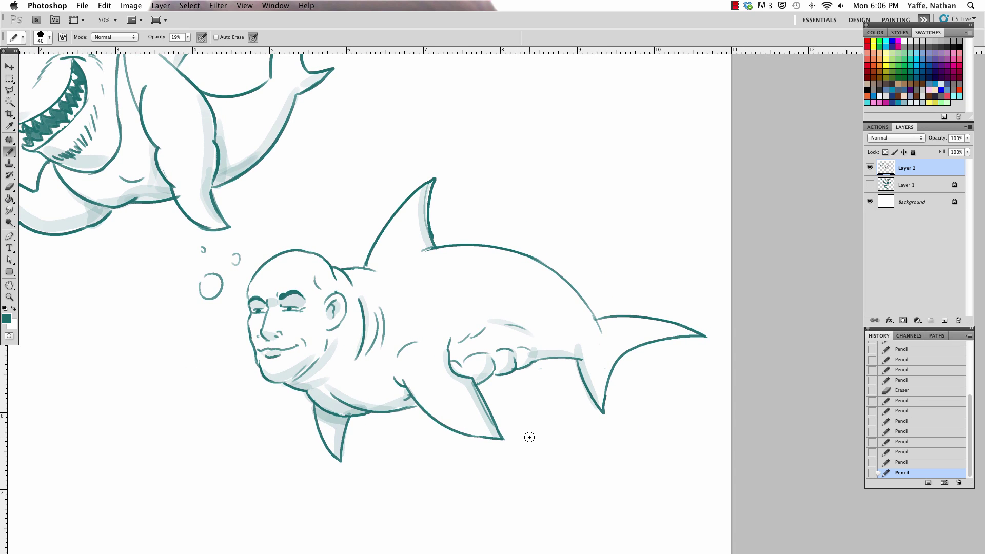
key("z")
left_click_drag(283, 180, 304, 135)
key("b")
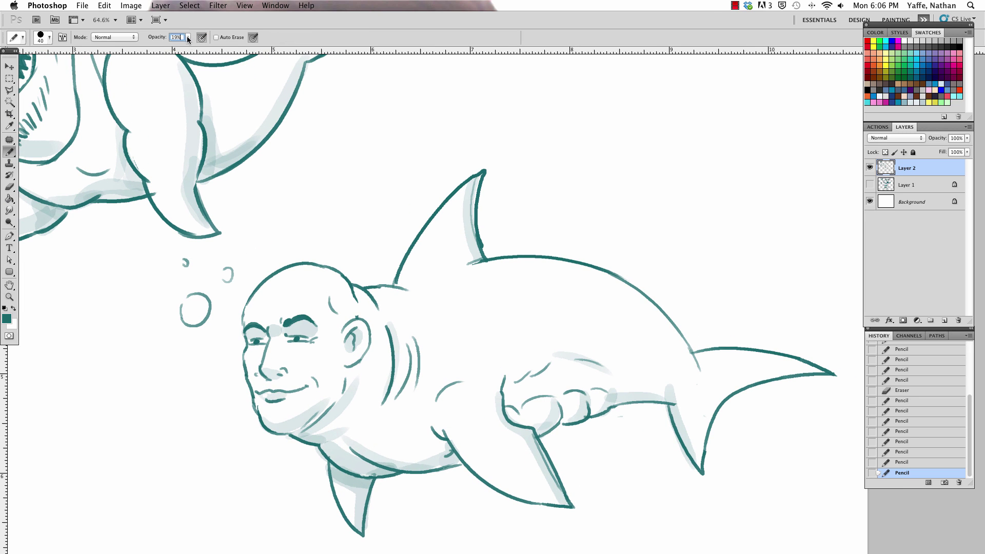
left_click_drag(187, 37, 301, 70)
Step: Zoom into the head and sketch a goggle lens oval on the forehead
key("ctrl+space")
left_click_drag(300, 295, 323, 260)
key("b")
mouse_move(218, 307)
left_mouse_down()
mouse_move(253, 305)
mouse_move(292, 282)
mouse_move(277, 269)
left_mouse_up()
key("e")
key("b")
key("ctrl+z")
Step: Redraw the eye stroke and turn the left pupil into an open circle
key("e")
left_click_drag(293, 359, 299, 360)
key("b")
key("e")
mouse_move(231, 364)
left_mouse_down()
mouse_move(305, 353)
mouse_move(291, 360)
left_mouse_up()
key("b")
Step: Thicken both goggle lens rims, draw the strap toward the head, and touch up the lenses
mouse_move(267, 282)
left_mouse_down()
mouse_move(214, 312)
mouse_move(317, 261)
mouse_move(384, 291)
left_mouse_up()
mouse_move(322, 281)
left_mouse_down()
mouse_move(376, 277)
mouse_move(362, 286)
left_mouse_up()
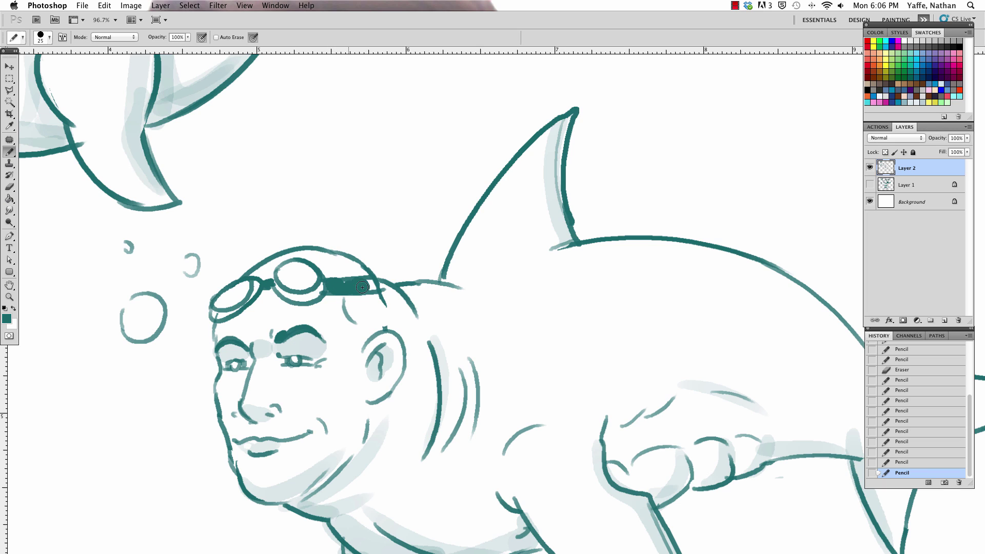
mouse_move(213, 315)
left_mouse_down()
mouse_move(259, 287)
mouse_move(320, 290)
left_mouse_up()
key("e")
left_click(211, 303)
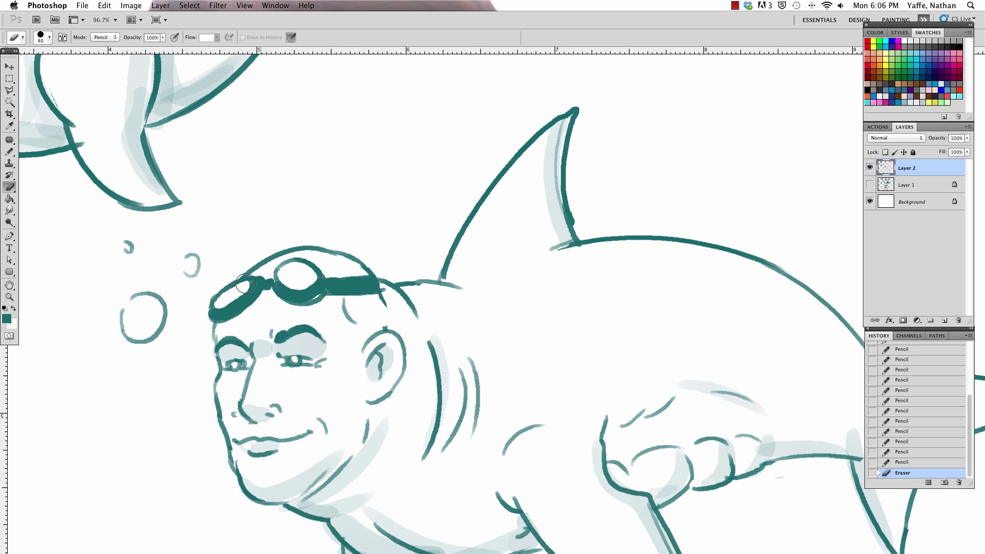
key("b")
left_click_drag(208, 324, 219, 308)
Step: Zoom in on the goggles, then erase and redraw the left lens with a bolder outline
key("super+minus")
key("super+minus")
key("super+minus")
key("z")
left_click_drag(487, 272, 554, 185)
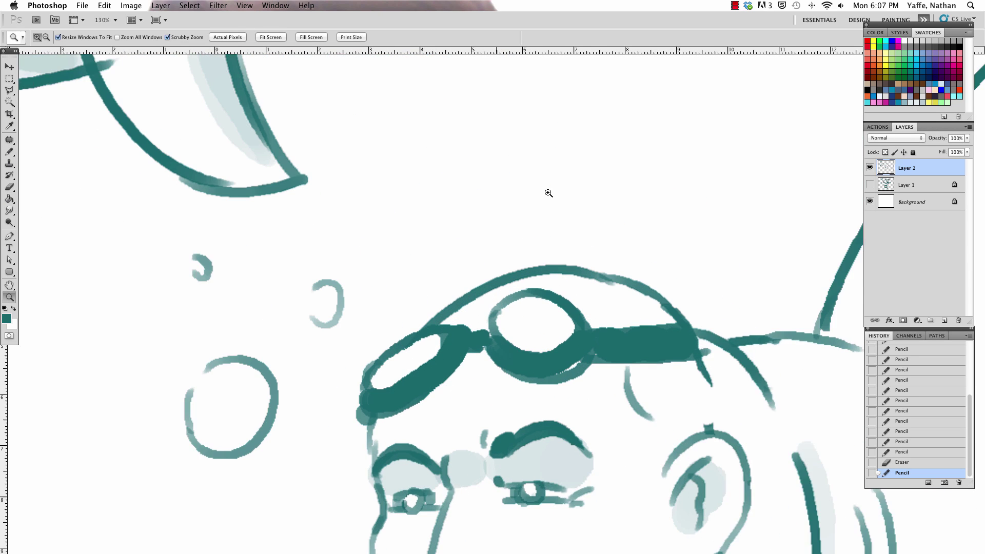
key("e")
mouse_move(374, 375)
left_mouse_down()
mouse_move(369, 385)
mouse_move(417, 345)
left_mouse_up()
key("b")
left_click_drag(358, 385, 535, 291)
mouse_move(470, 336)
left_mouse_down()
mouse_move(468, 356)
mouse_move(497, 353)
left_mouse_up()
key("super+minus")
key("super+minus")
key("super+minus")
key("super+minus")
key("super+minus")
key("super+minus")
key("super+minus")
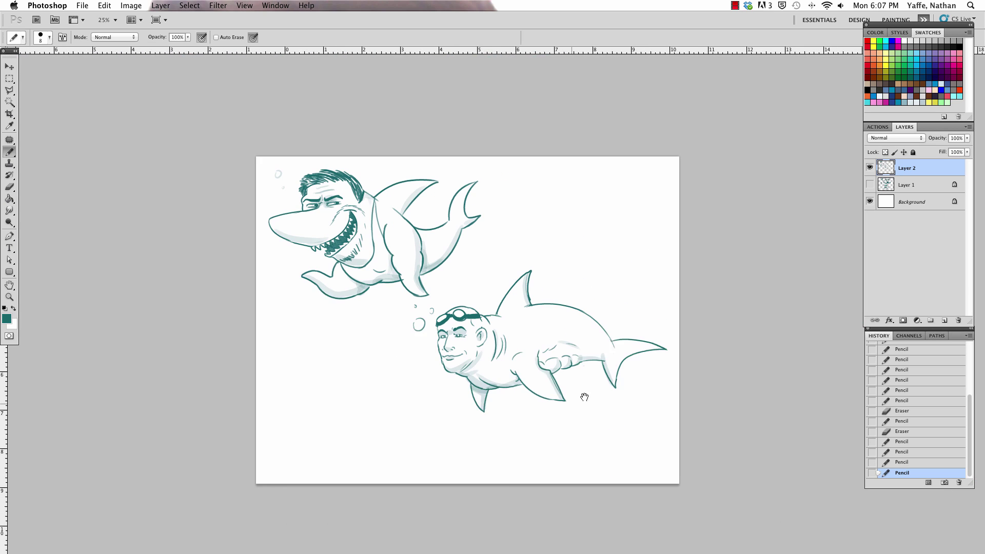
Step: Nudge the Layer 2 artwork slightly down and to the right
key("z")
left_click_drag(567, 372, 622, 375)
key("v")
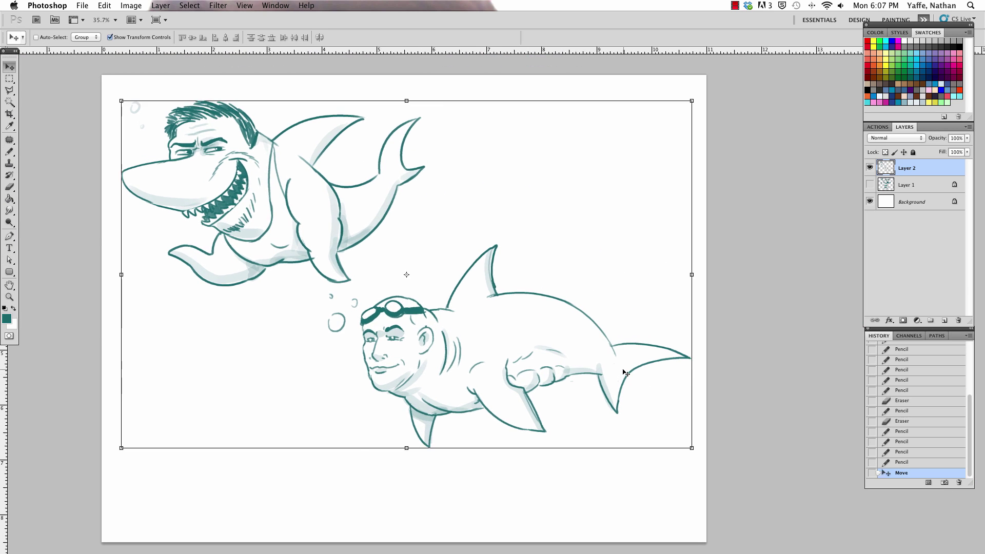
key("a")
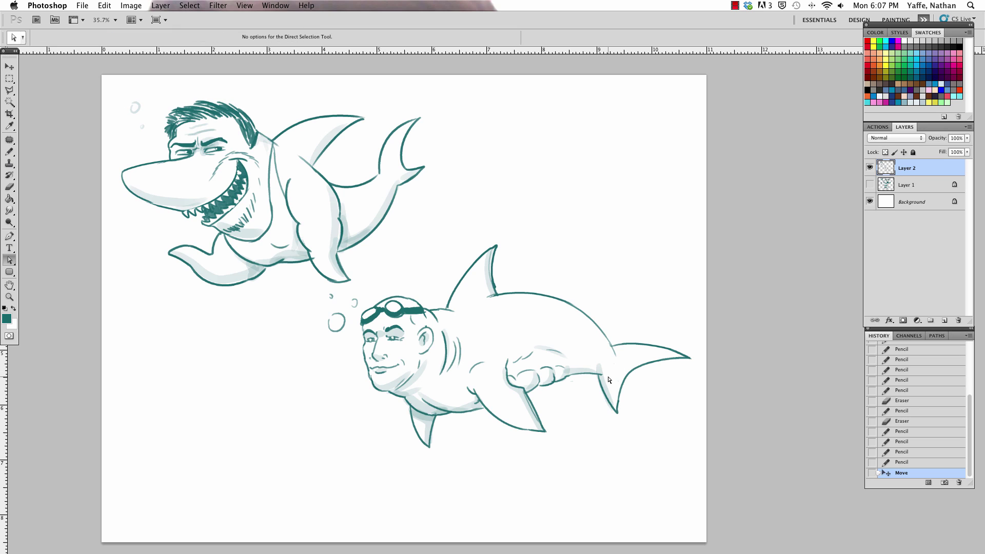
Step: Draw four small bubbles rising above the goggled shark's back
key("b")
left_click_drag(531, 254, 540, 248)
left_click_drag(516, 203, 517, 201)
left_click_drag(514, 167, 510, 170)
left_click_drag(440, 254, 440, 257)
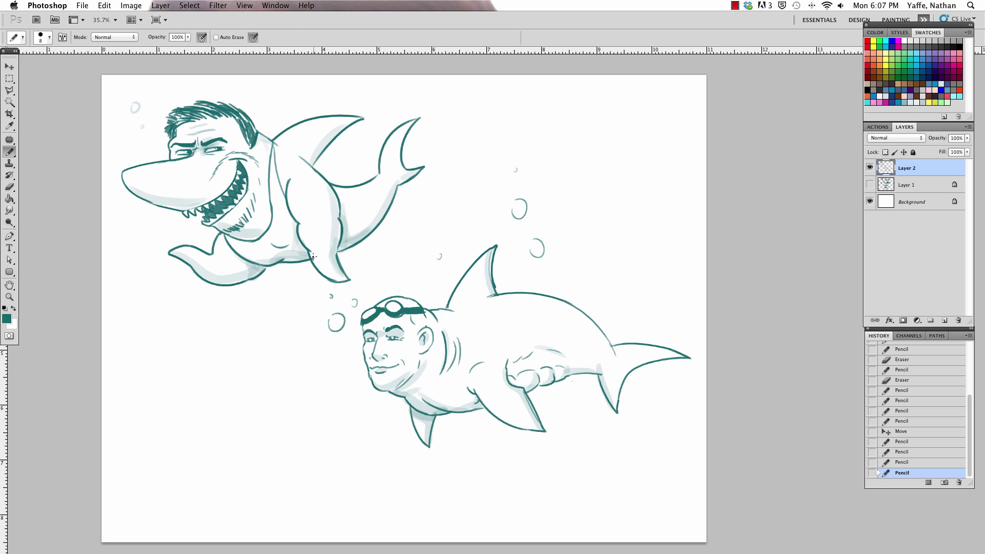
Step: Erase a stray mark between the two sharks
key("e")
left_click_drag(332, 260, 337, 261)
key("a")
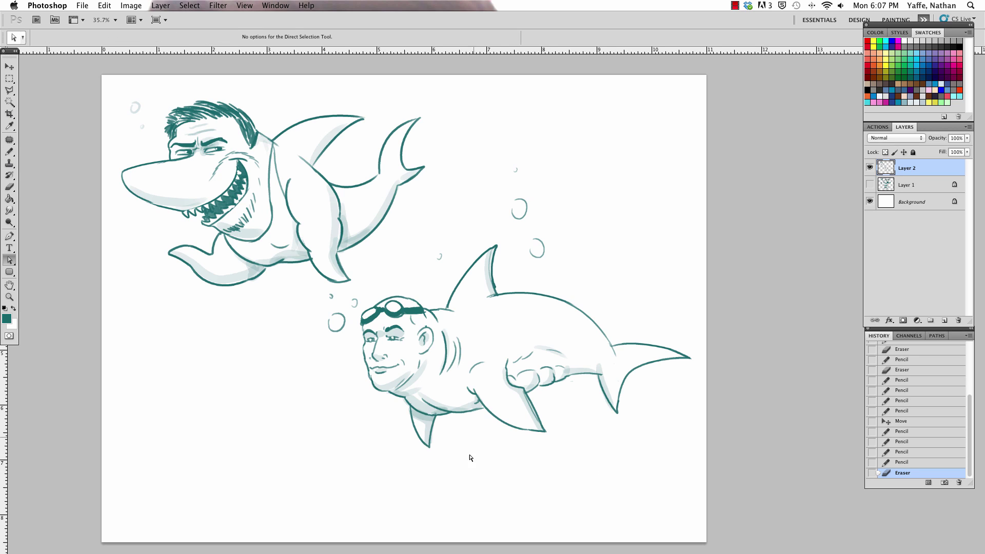
key("b")
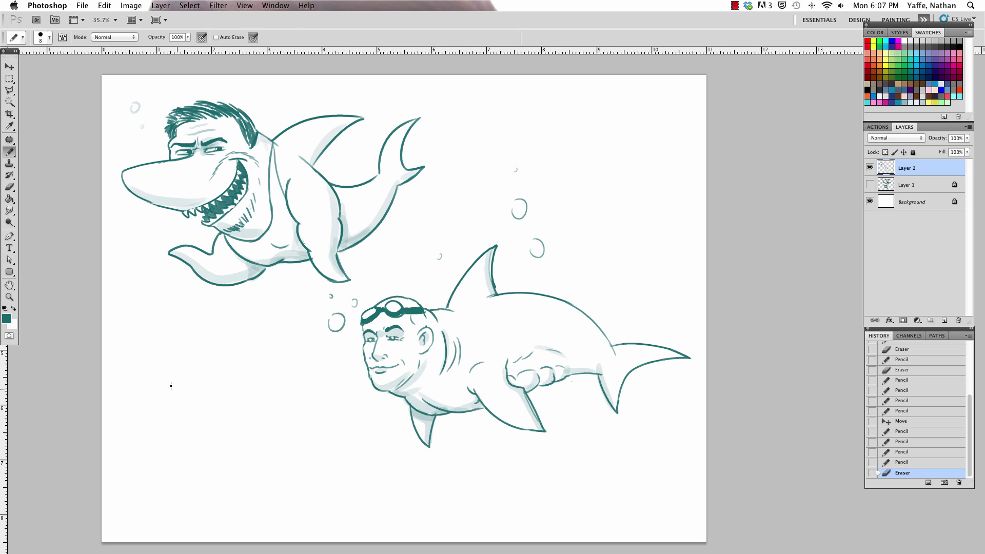
Step: Draw a small fish at the lower left and an oval fish at the top right, both with eyes
mouse_move(231, 390)
left_mouse_down()
mouse_move(253, 398)
mouse_move(261, 381)
mouse_move(278, 394)
mouse_move(282, 375)
left_mouse_up()
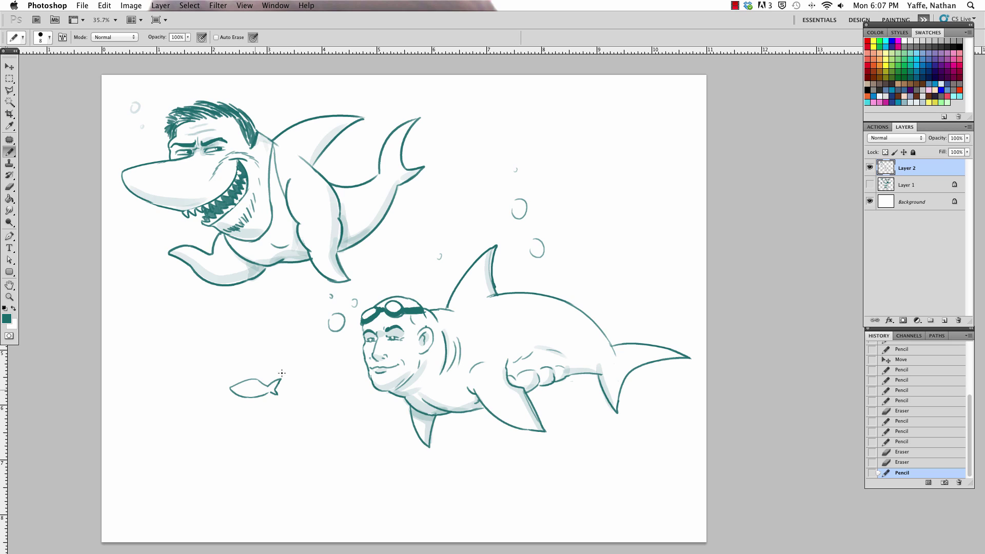
left_click(240, 390)
left_click(286, 388)
left_click_drag(615, 200, 624, 204)
left_click(619, 203)
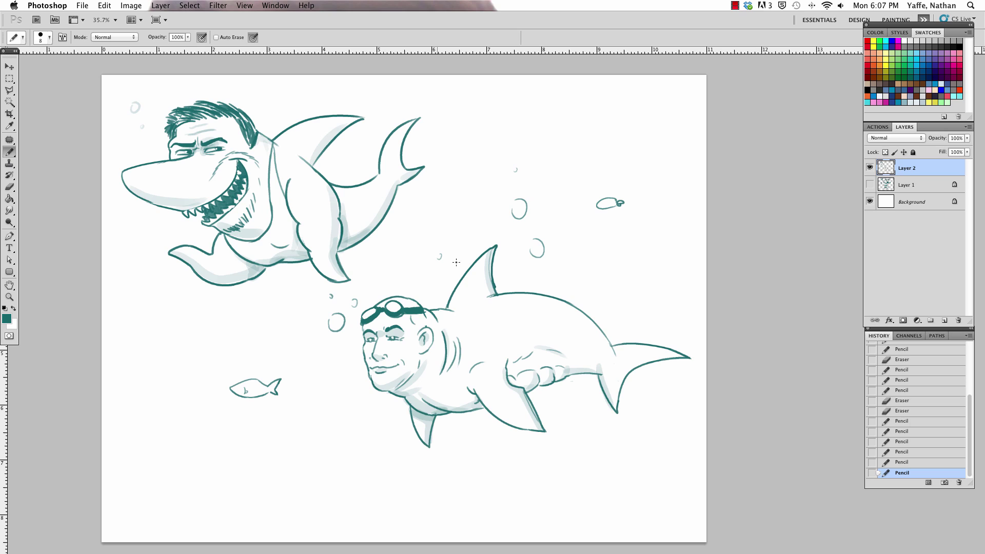
left_click(242, 390)
left_click(598, 202)
Step: Draw a tiny fish between the sharks and erase its tail to redraw it
left_click_drag(255, 312, 259, 313)
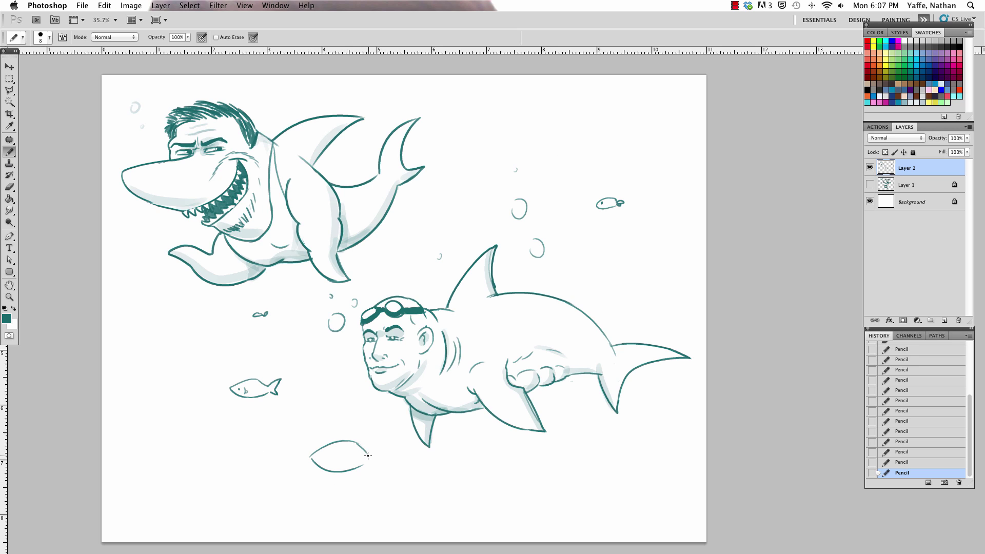
key("e")
key("b")
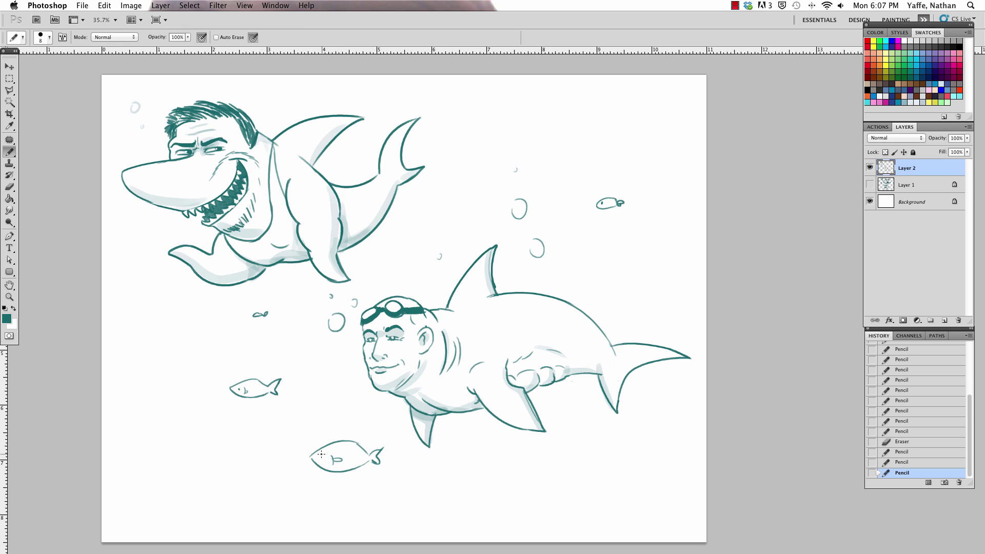